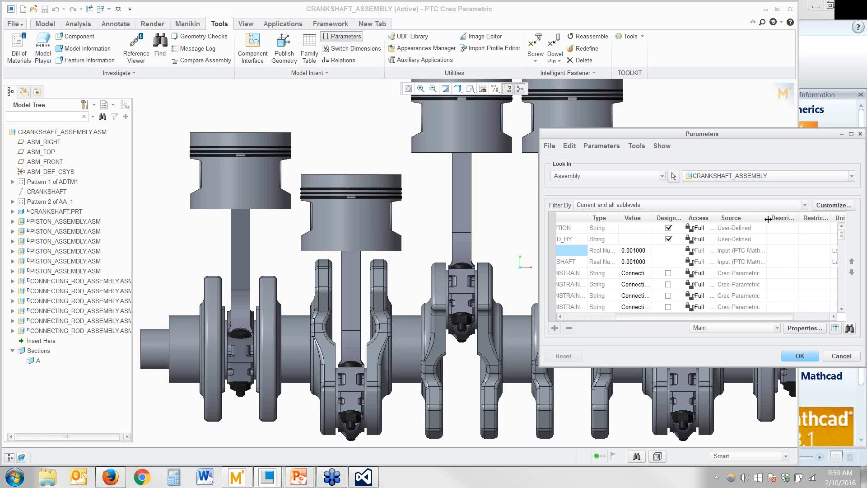
- Check the source of the Mathcad input parameter, close the parameter list and hide the first connecting rod assembly
left_click(755, 251)
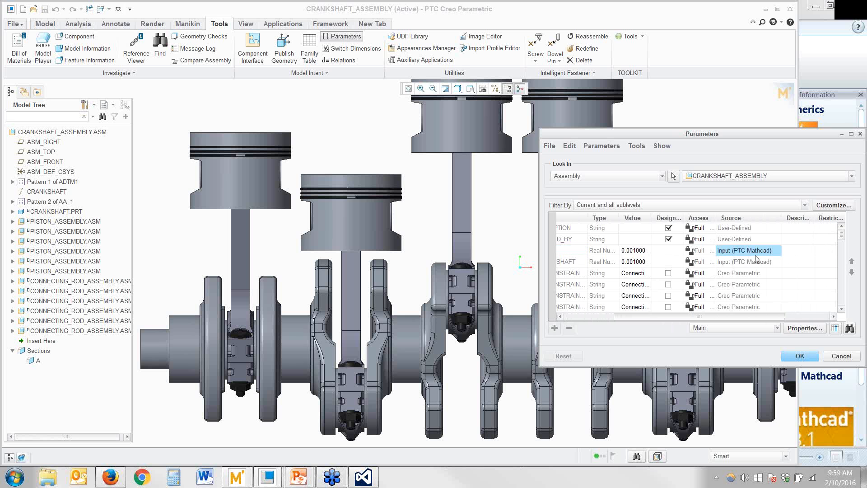
left_click(841, 356)
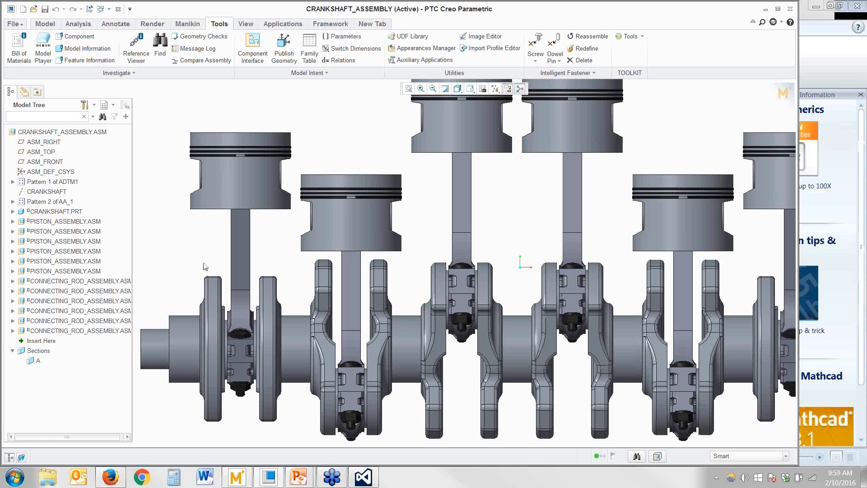
left_click(65, 281)
right_click(64, 282)
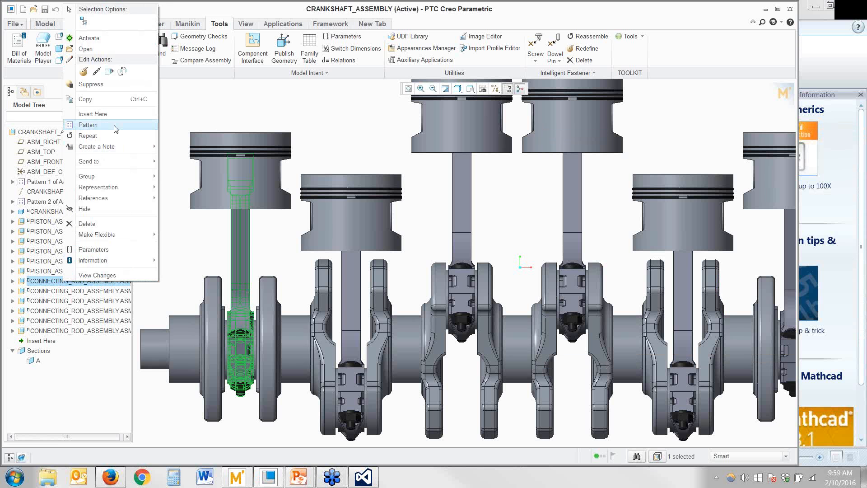
left_click(102, 209)
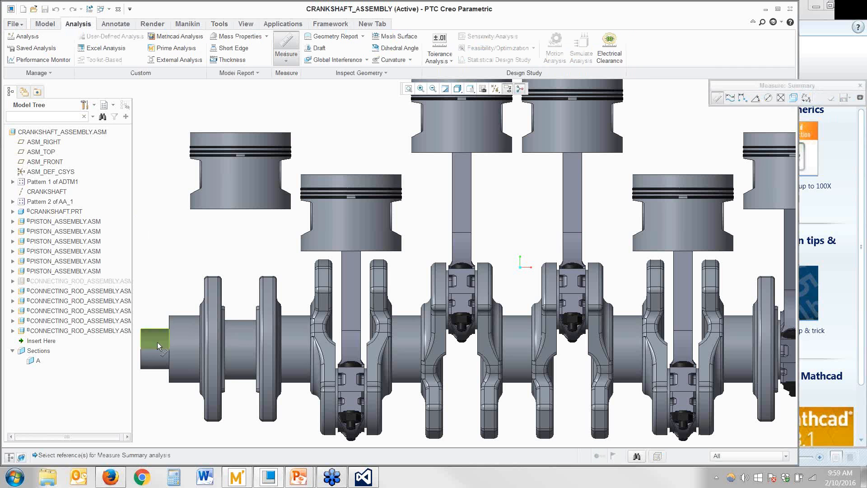
- Measure the distance between the crankshaft's end journal and its first crank pin, and save it as a feature named crank_radius
left_click(157, 342)
left_click(250, 356, "ctrl")
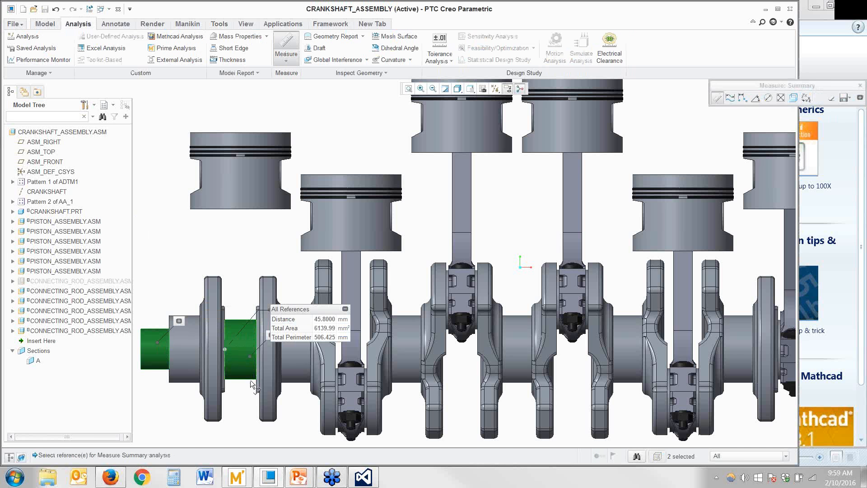
left_click(843, 98)
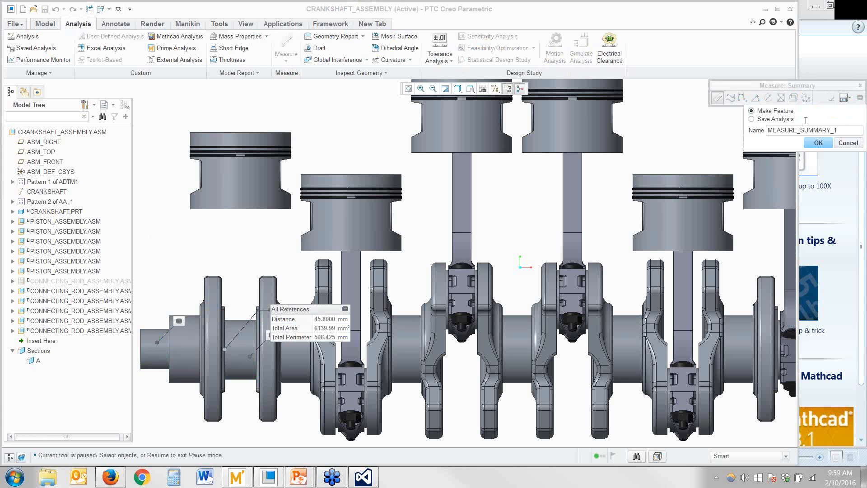
left_click_drag(841, 132, 750, 133)
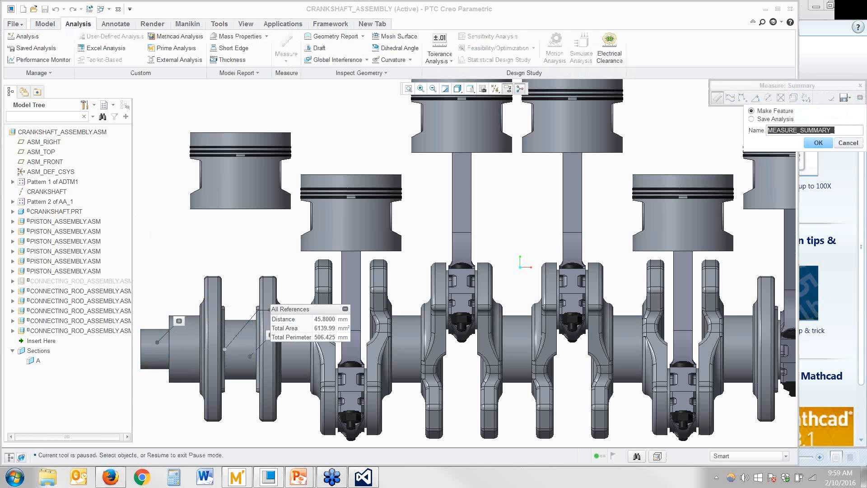
type("crank_radius")
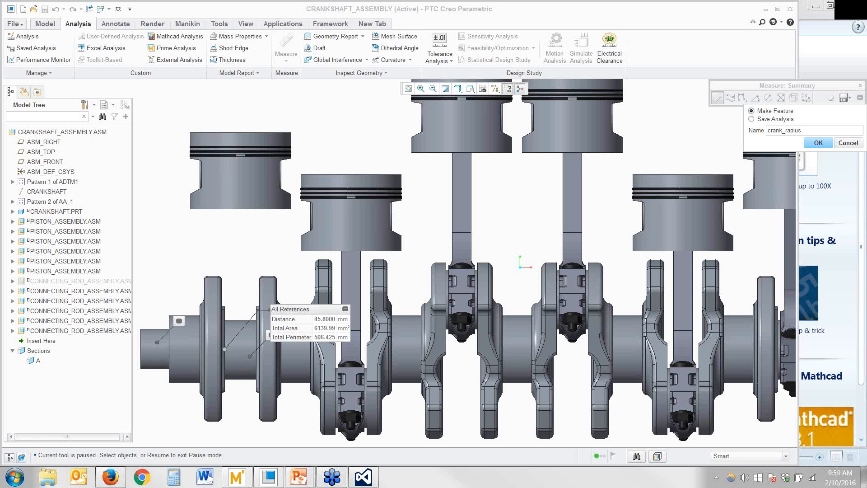
left_click(817, 143)
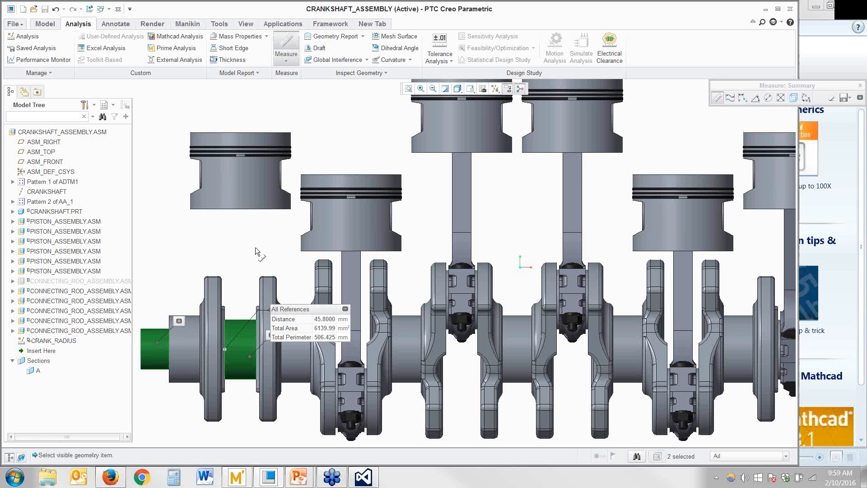
- Examine the journal-to-pin measurement from the crankshaft's end, return to the front view and close the measurement
key("l")
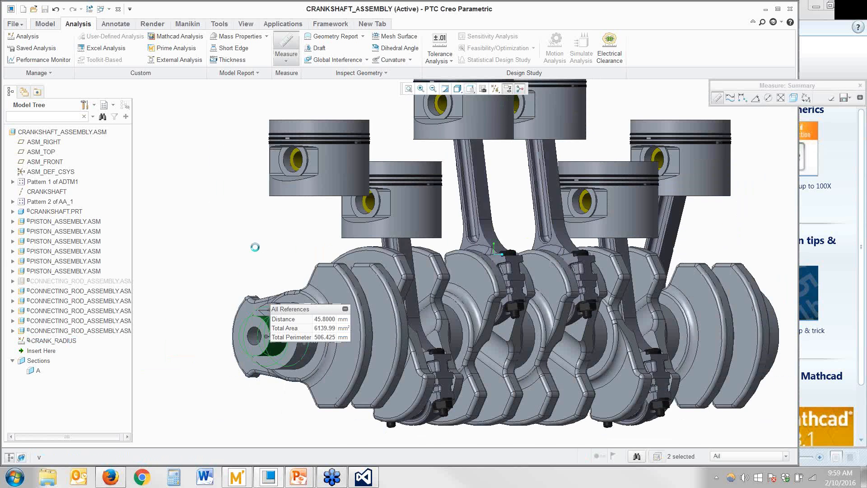
scroll(442, 327, "up", 5)
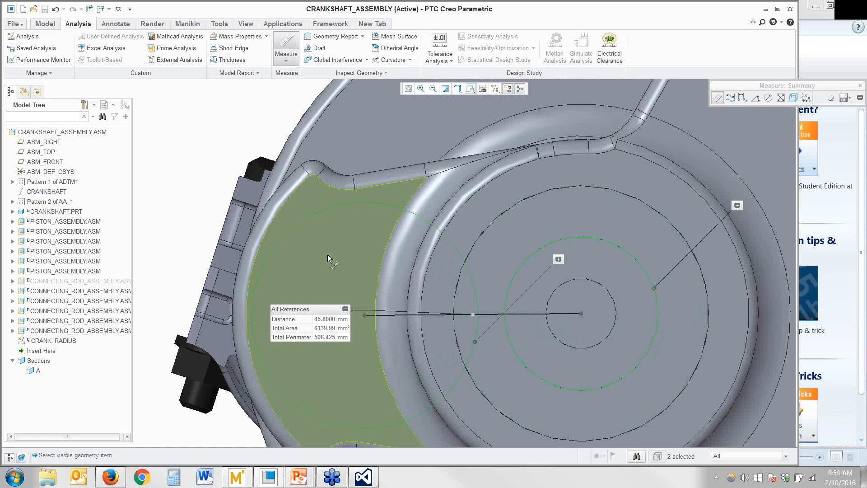
scroll(407, 273, "down", 2)
scroll(413, 274, "down", 2)
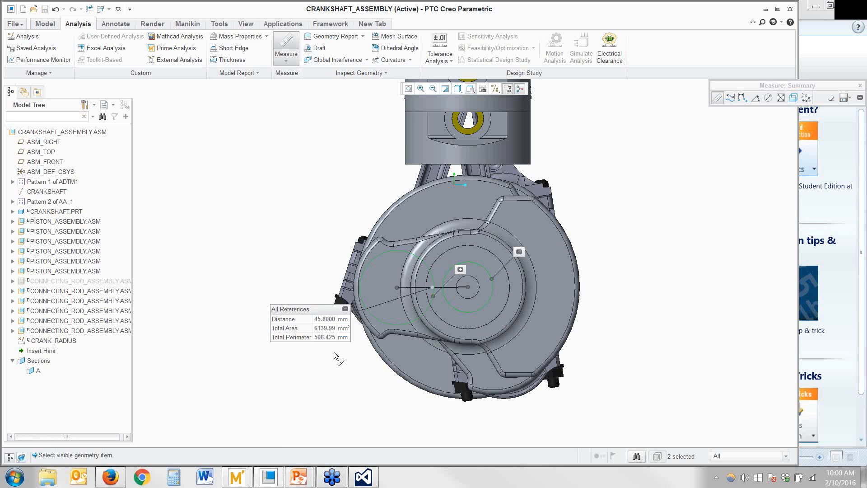
key("v")
key("f")
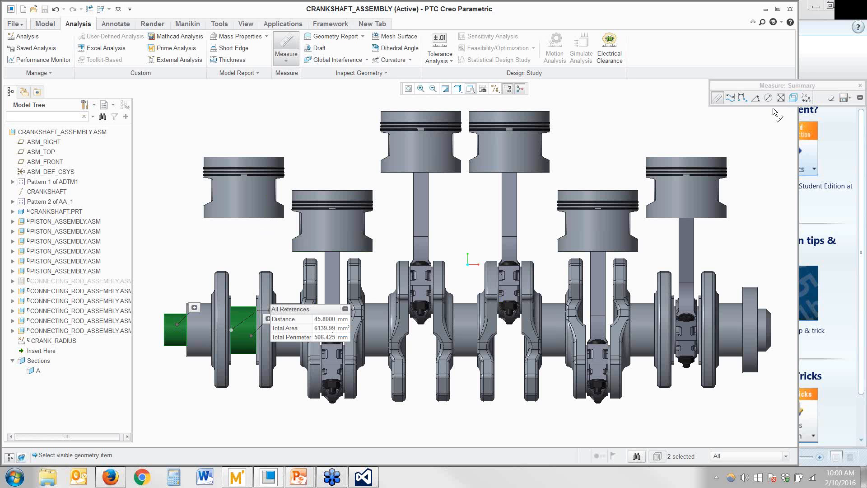
left_click_drag(845, 86, 723, 86)
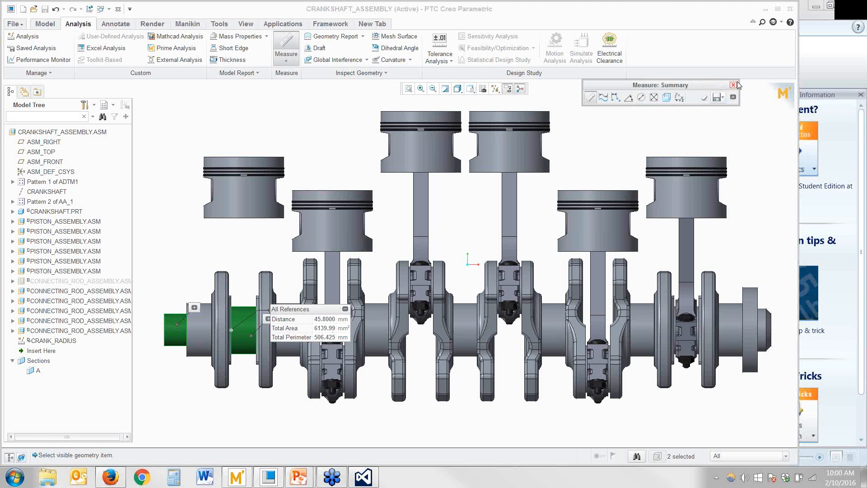
left_click(737, 84)
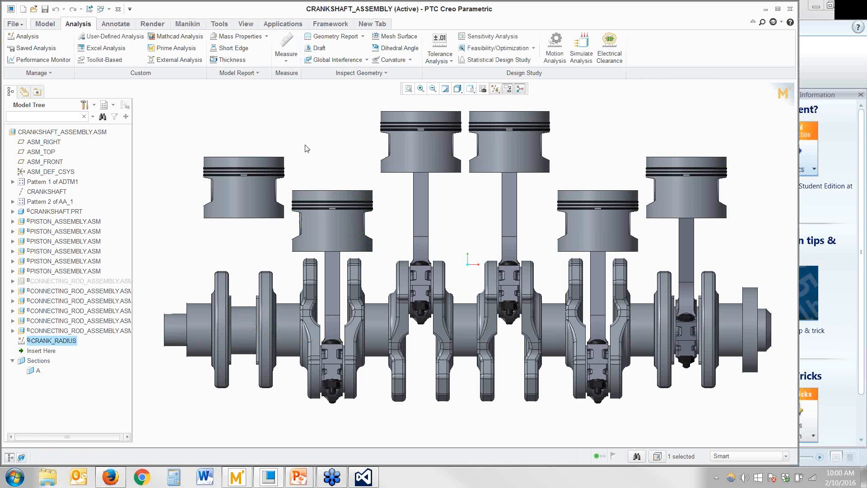
- Unhide the first connecting rod assembly and clear the selection
right_click(79, 280)
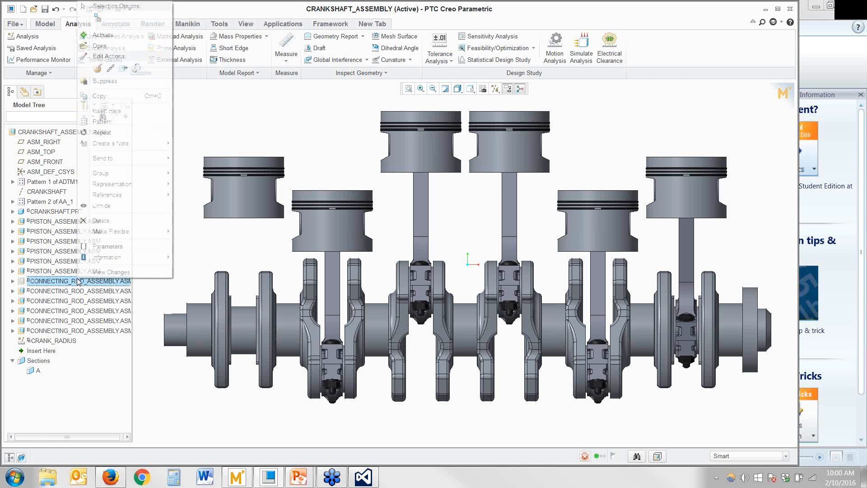
left_click(103, 205)
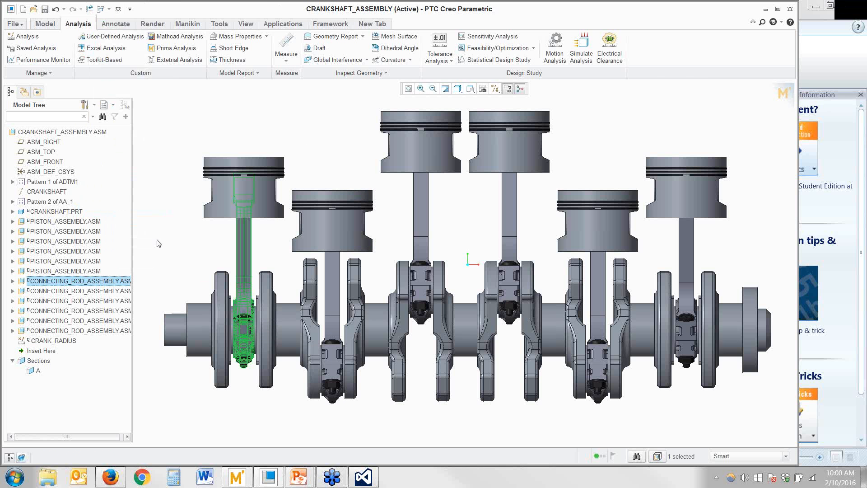
left_click(181, 275)
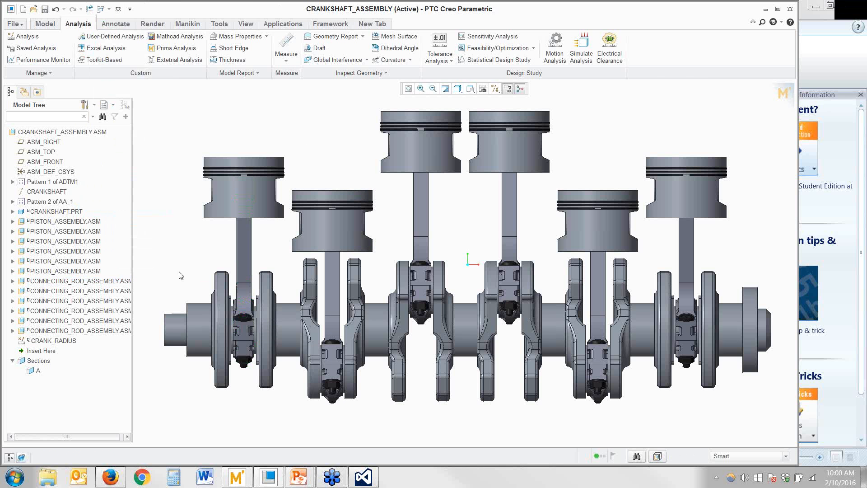
- Open the assembly's relations and list the local parameters for the current and all sublevels
left_click(223, 25)
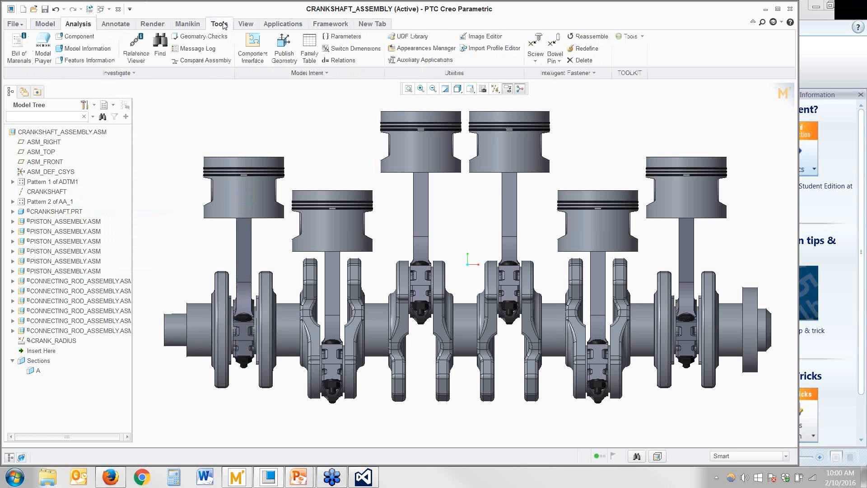
left_click(342, 62)
left_click_drag(612, 129, 527, 107)
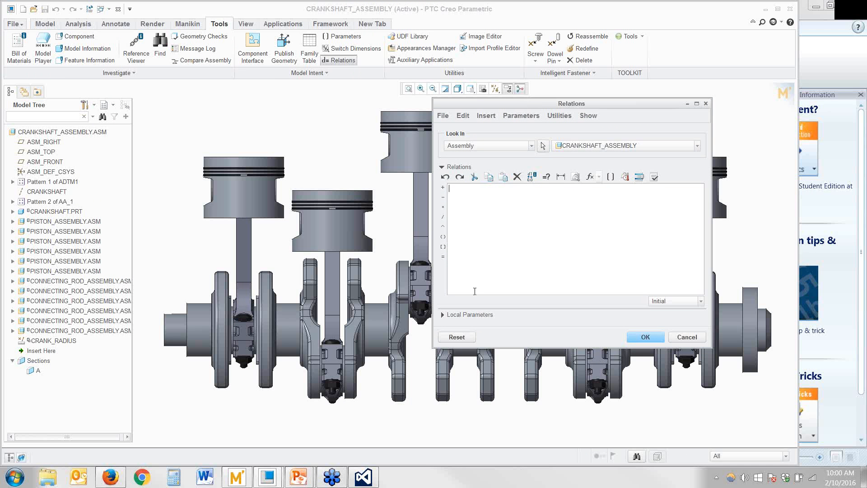
left_click(442, 315)
left_click(519, 304)
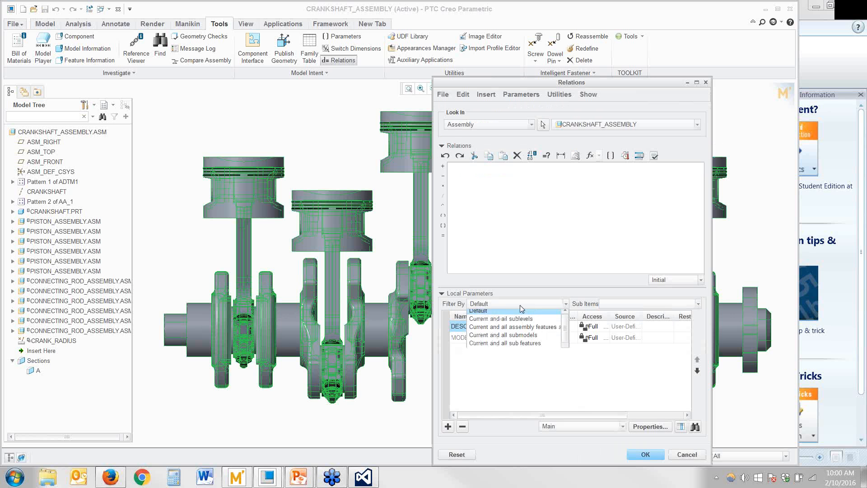
left_click(529, 347)
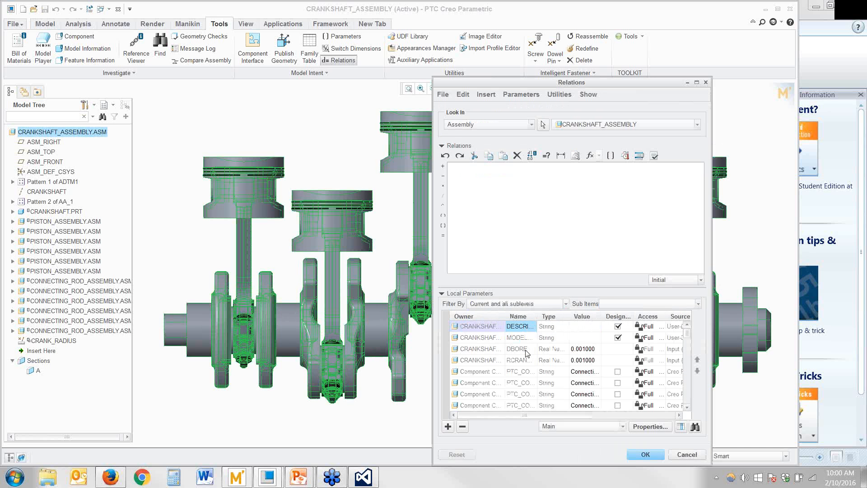
- Insert the DBORE:MATHCAD and RCRANKSHAFT:MATHCAD parameters into the relations as two separate lines
right_click(528, 351)
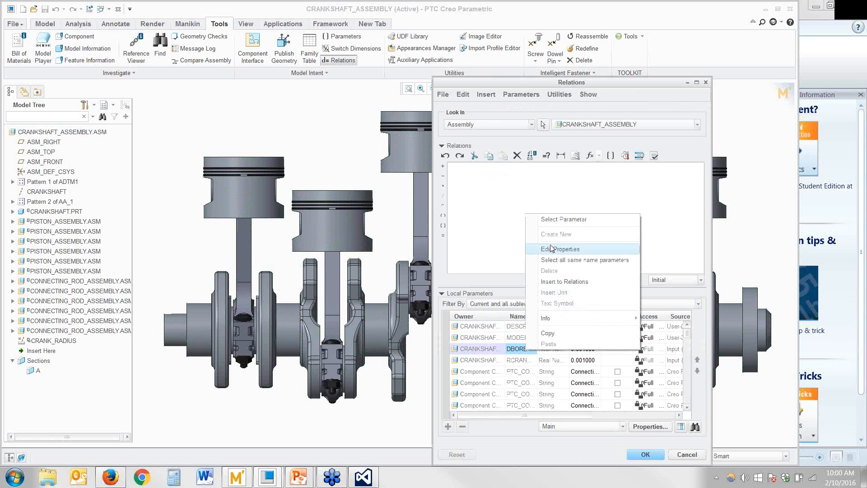
left_click(559, 282)
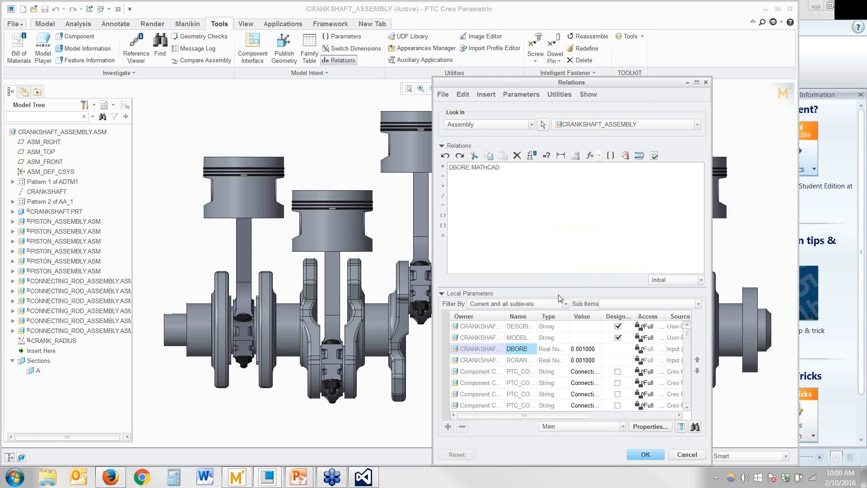
left_click(531, 361)
right_click(515, 361)
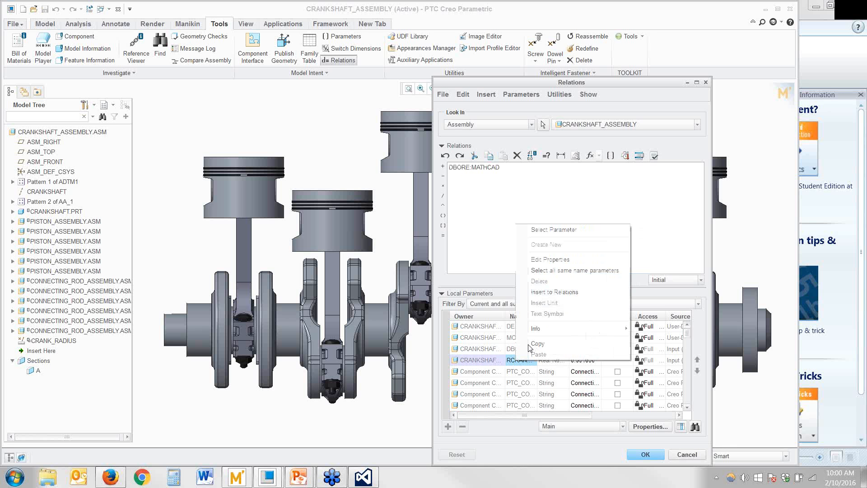
left_click(560, 291)
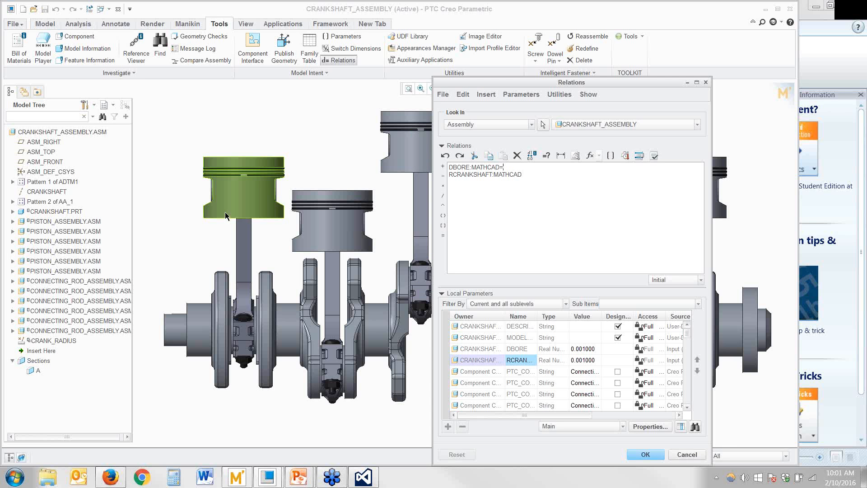
- Set DBORE:MATHCAD equal to the first piston's diameter dimension d1:2
middle_click_drag(244, 208, 229, 231)
left_click(228, 231)
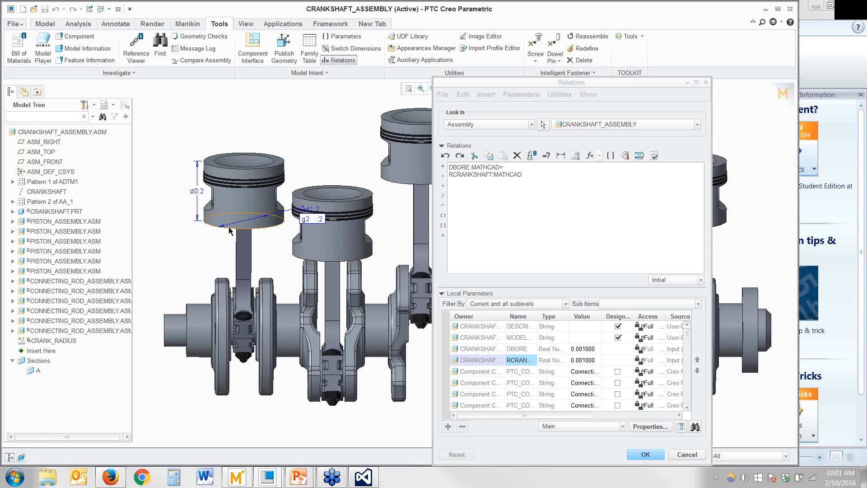
left_click(314, 211)
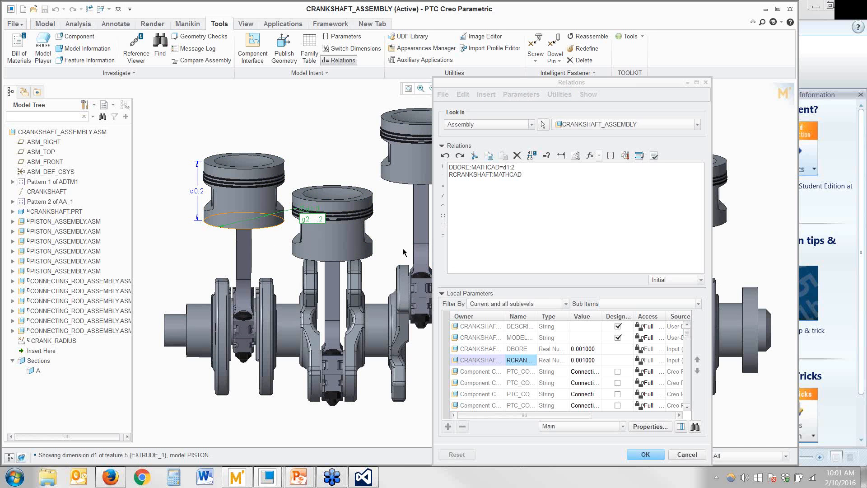
- Set RCRANKSHAFT:MATHCAD equal to the DISTANCE parameter of the CRANK_RADIUS feature
left_click(519, 177)
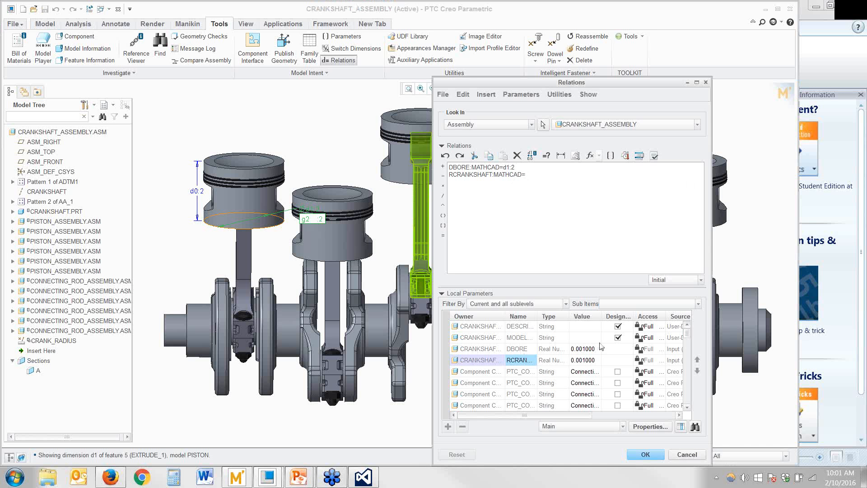
scroll(690, 390, "down", 2)
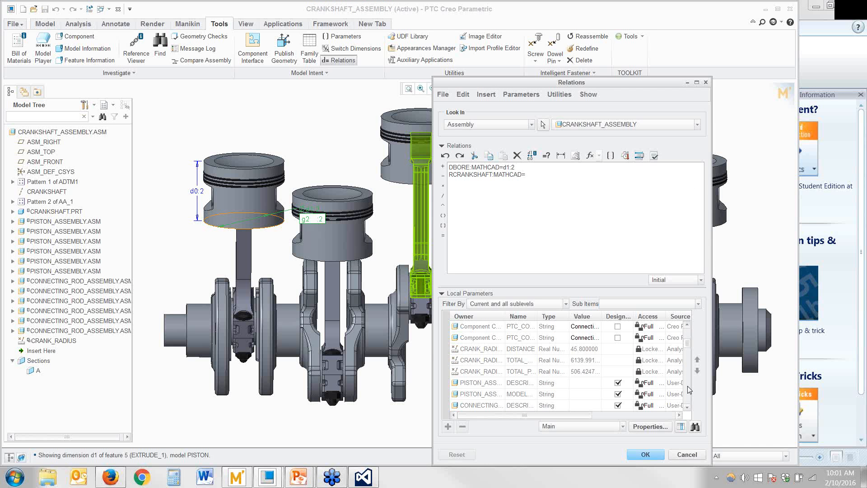
left_click(516, 351)
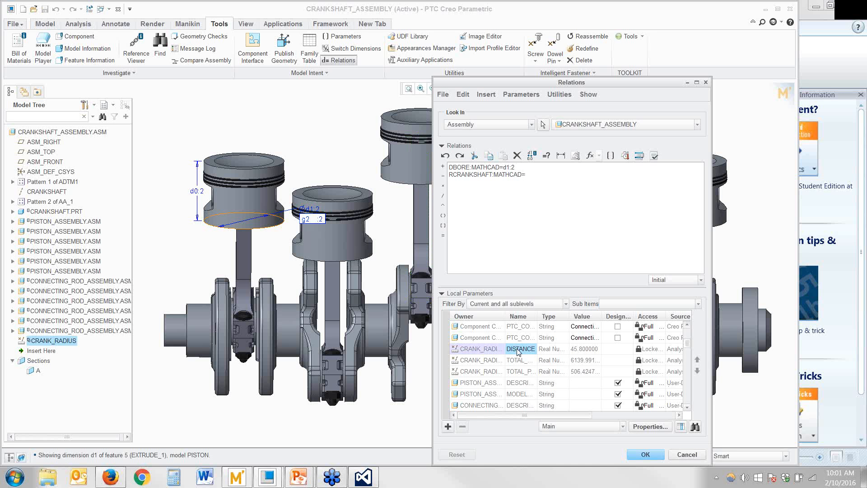
right_click(518, 352)
left_click(548, 280)
- Make the relations unit sensitive, verify them and accept the changes
left_click(575, 155)
left_click(653, 156)
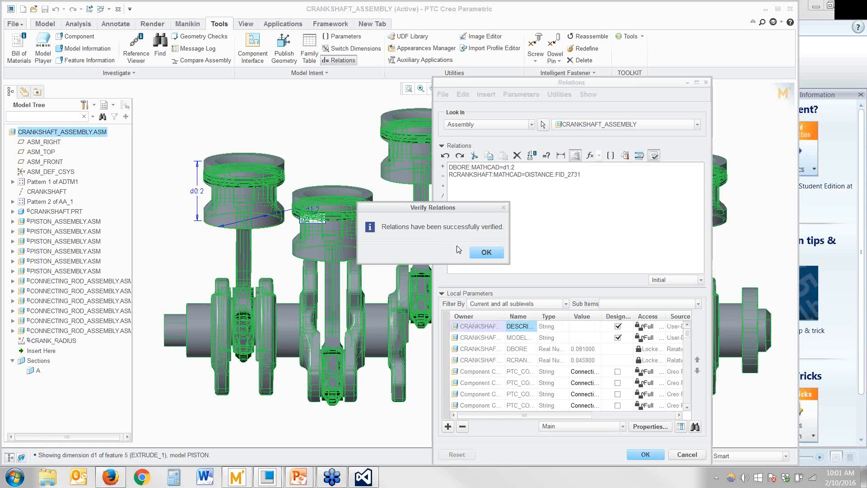
left_click(484, 253)
left_click(646, 455)
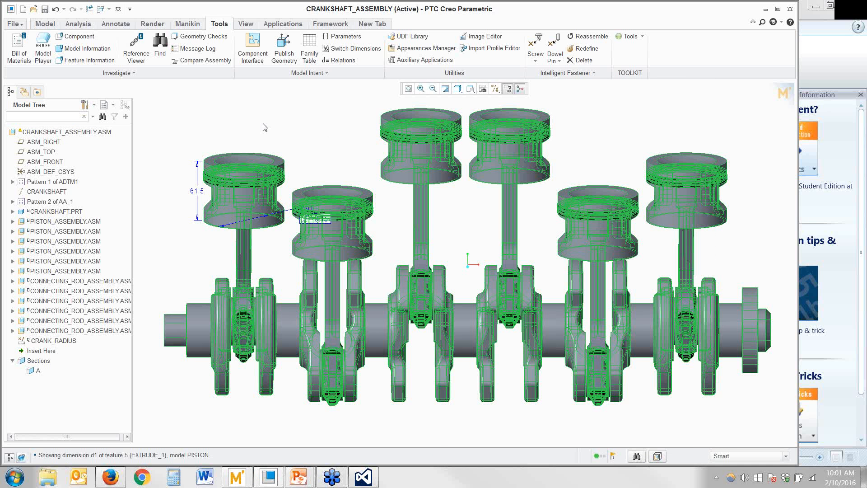
- Repaint the model view and show the assembly's pending notifications
left_click(445, 89)
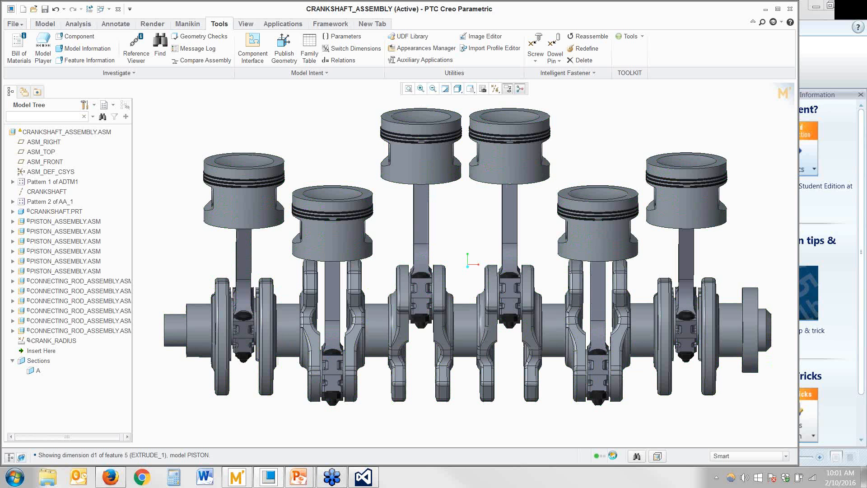
left_click(613, 457)
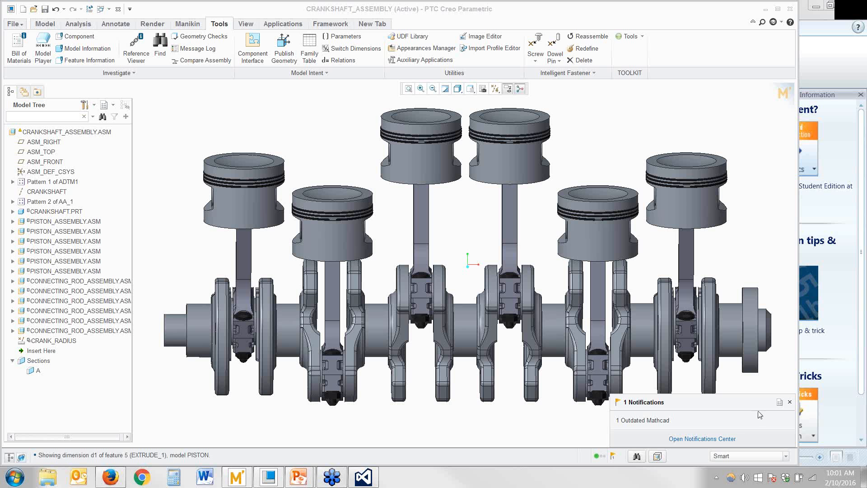
- Restore the assembly's standard orientation and switch to the CRANKSHAFT_ASSEMBLY worksheet in Mathcad to examine the bore diameter and crankshaft radius inputs
left_click(789, 402)
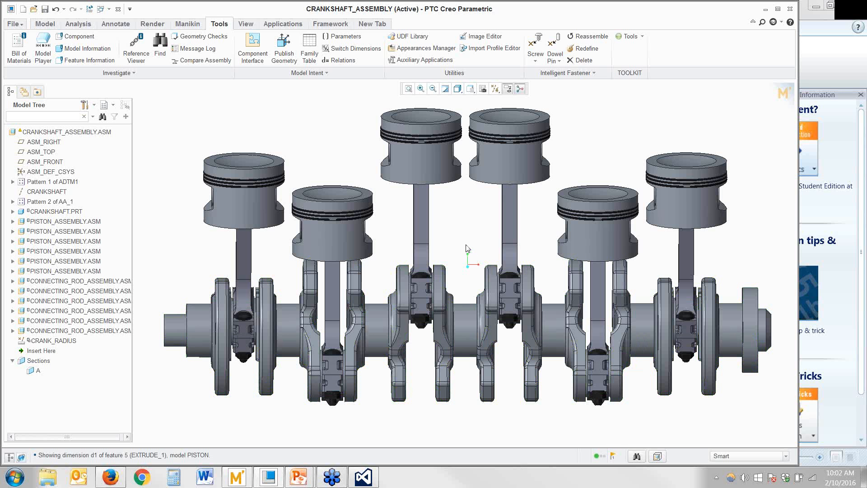
key("ctrl+d")
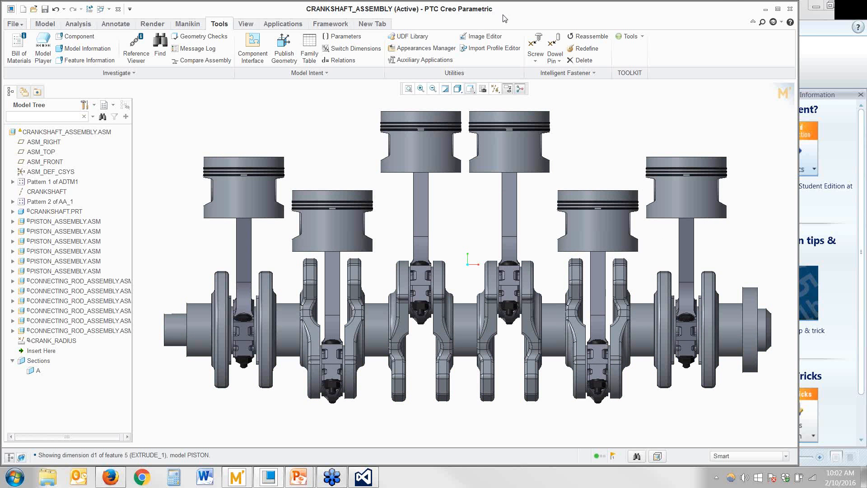
left_click(781, 96)
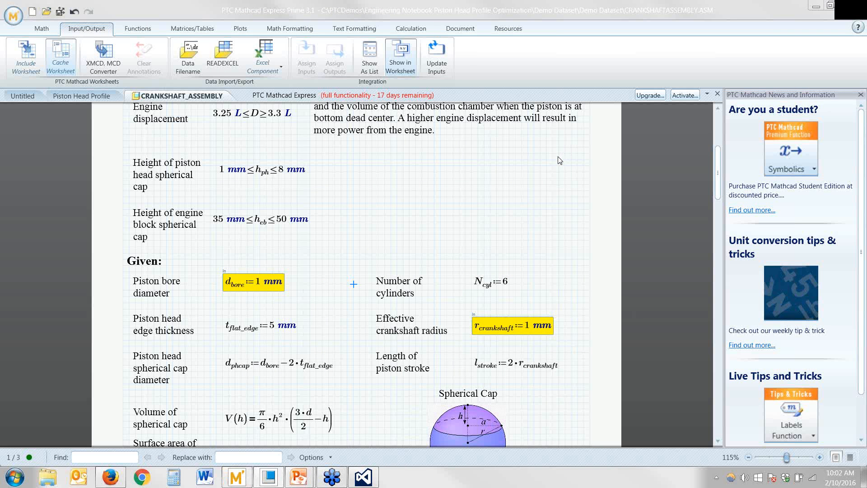
left_click(323, 283)
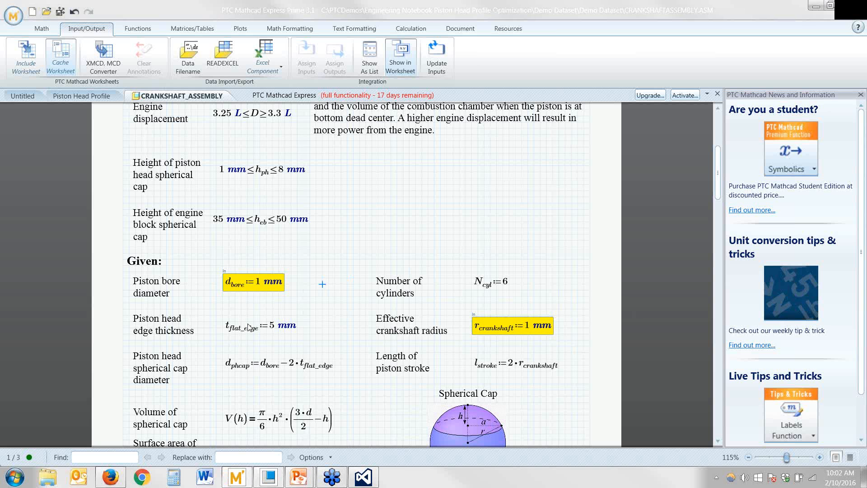
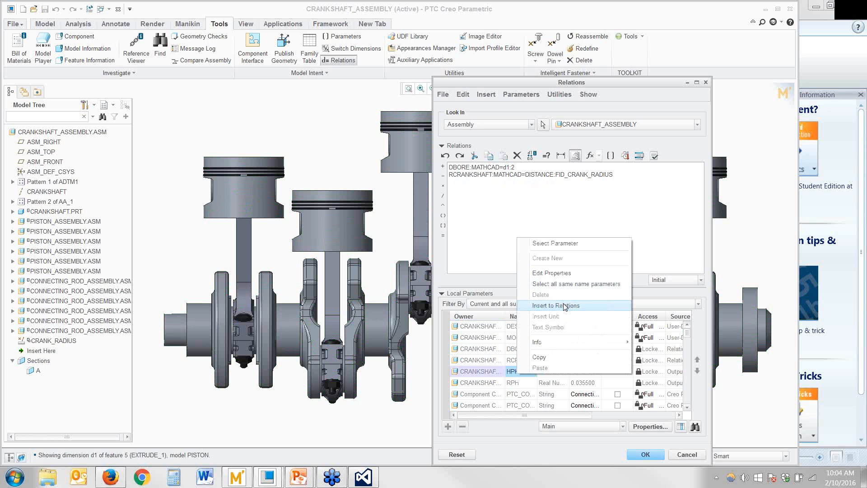
- Insert the Mathcad output parameters HPH:MATHCAD and RPH:MATHCAD into the assembly relations on separate lines
left_click(564, 305)
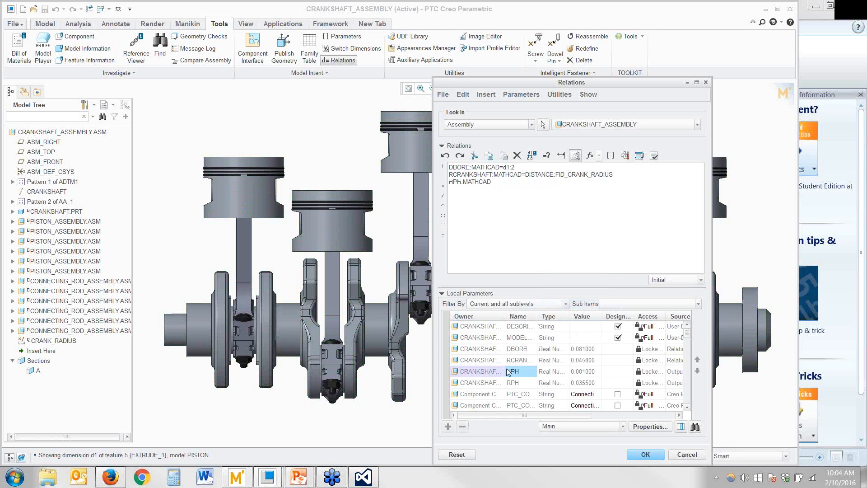
left_click(525, 385)
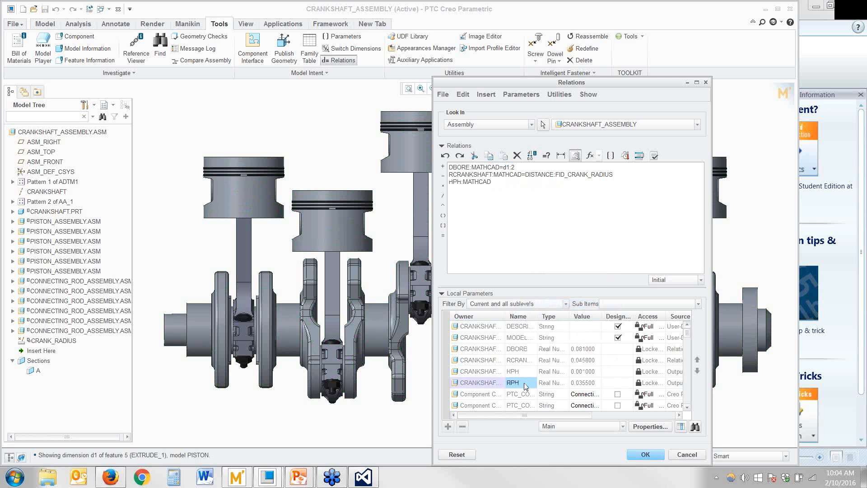
right_click(517, 384)
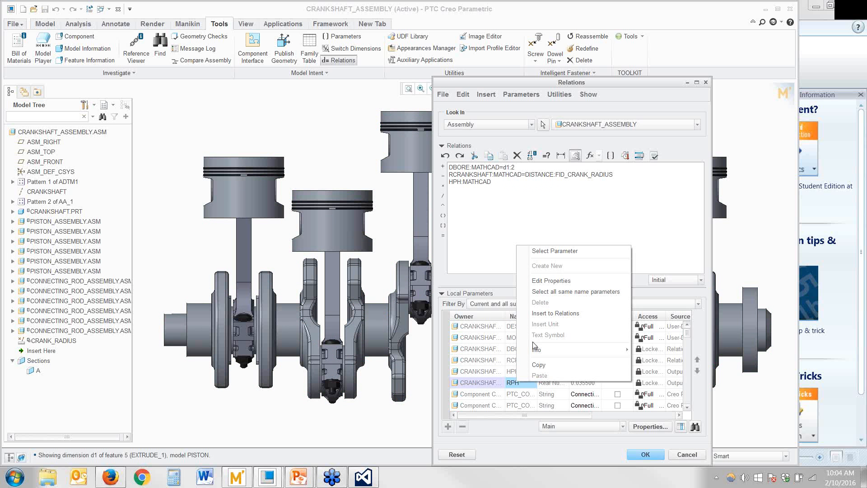
left_click(546, 315)
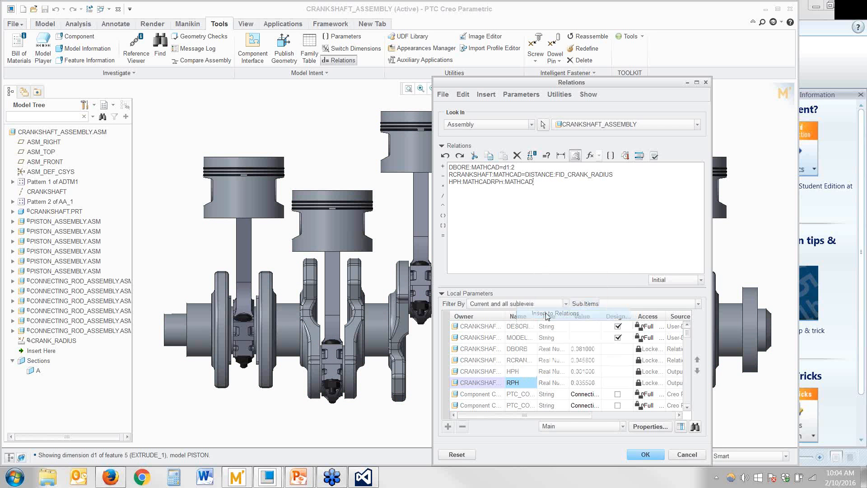
left_click(491, 181)
key("Return")
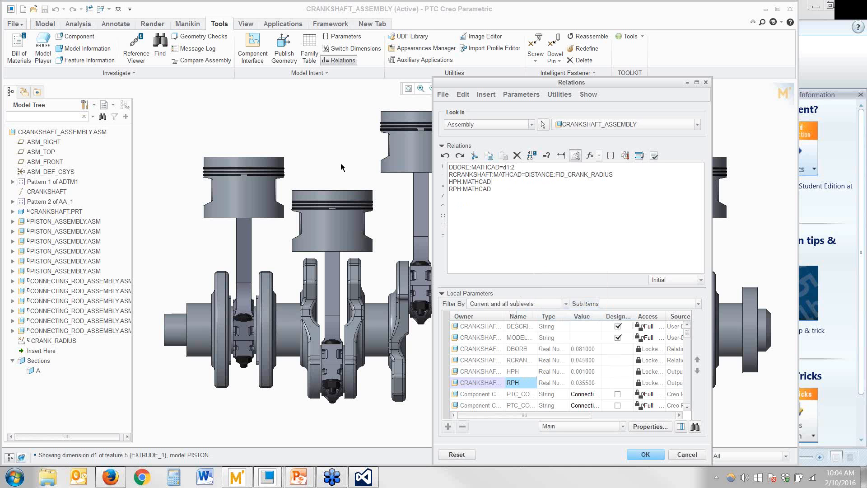
- Expand PISTON.PRT in the first piston assembly to reach Sketch 4, and bring the piston head into clear view beside the relations
left_click(13, 221)
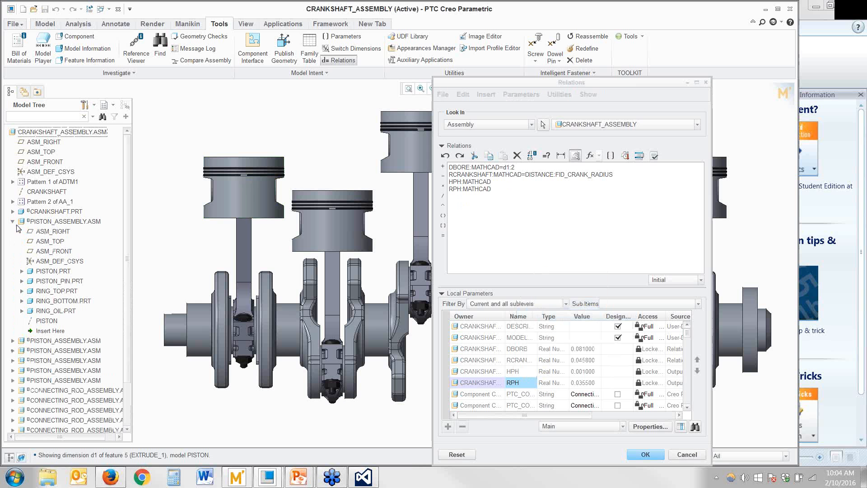
left_click(22, 272)
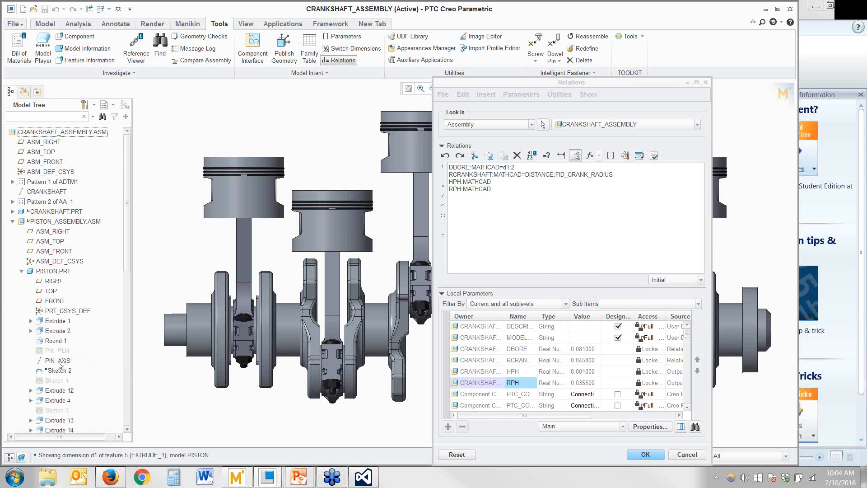
scroll(60, 369, "down", 2)
scroll(58, 370, "down", 3)
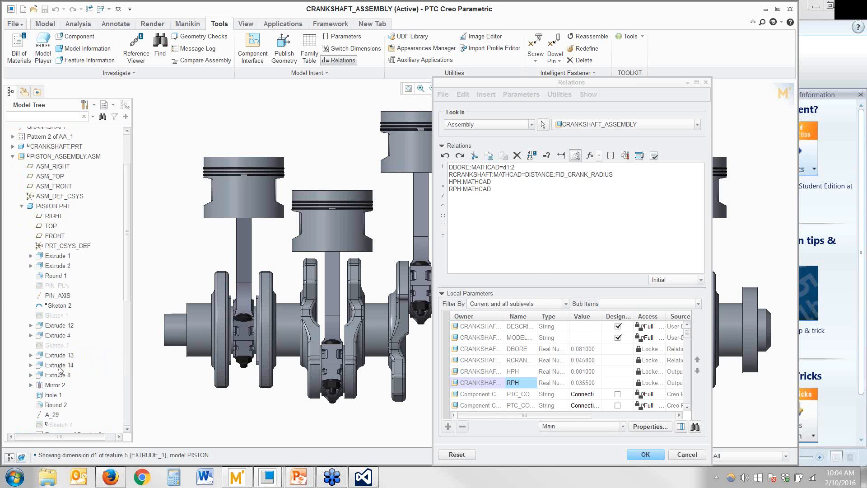
left_click(54, 383)
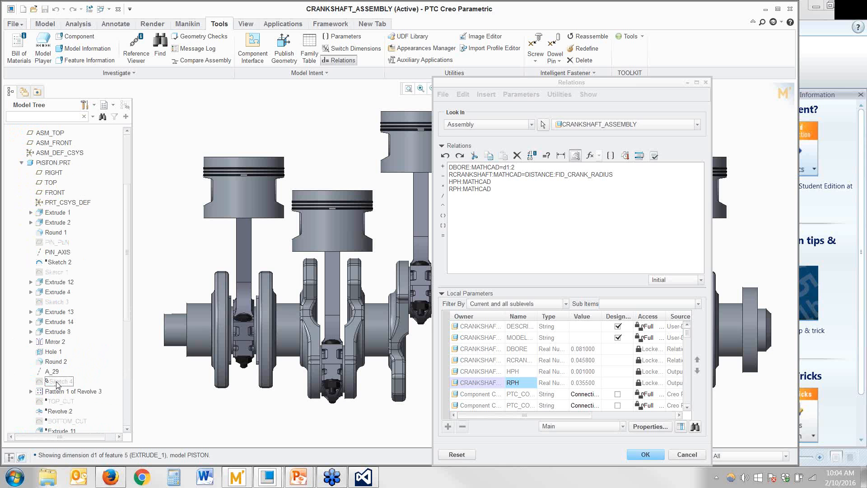
middle_click_drag(336, 349, 337, 364)
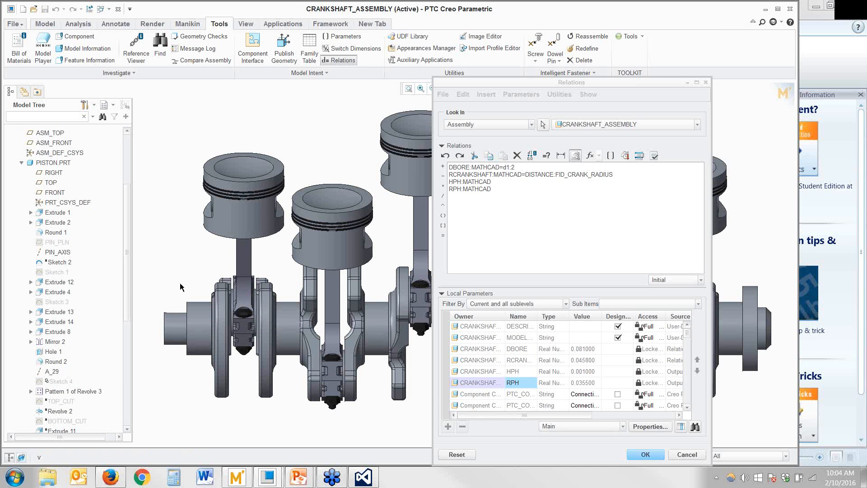
middle_click_drag(180, 287, 571, 180)
left_click_drag(574, 82, 678, 79)
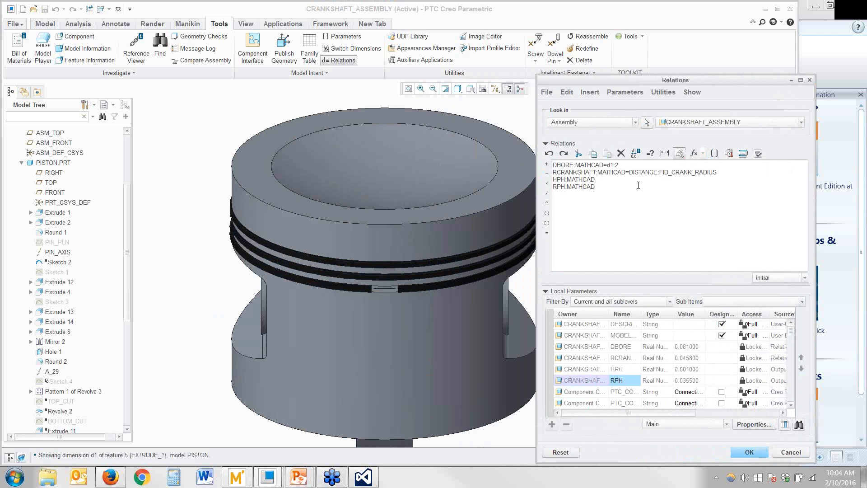
- Try to display the dimensions of the piston's Sketch 4 and its head bowl while editing the relations, clearing unwanted dimensions
left_click(58, 382)
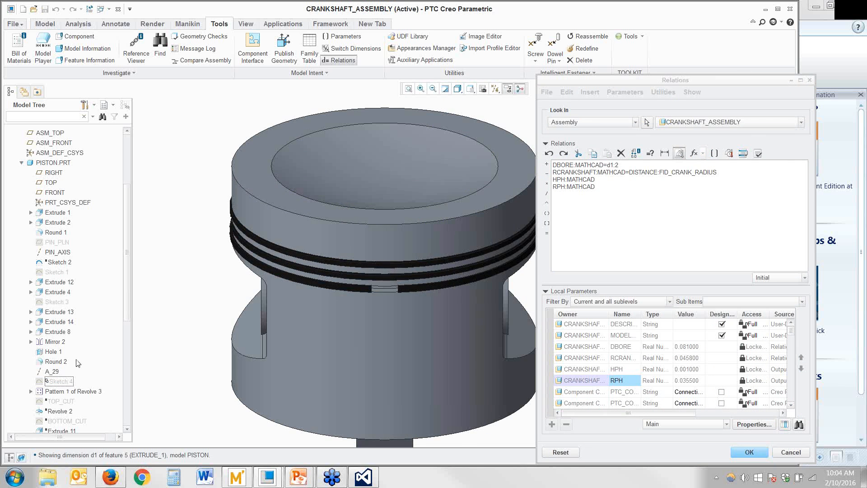
left_click(306, 185)
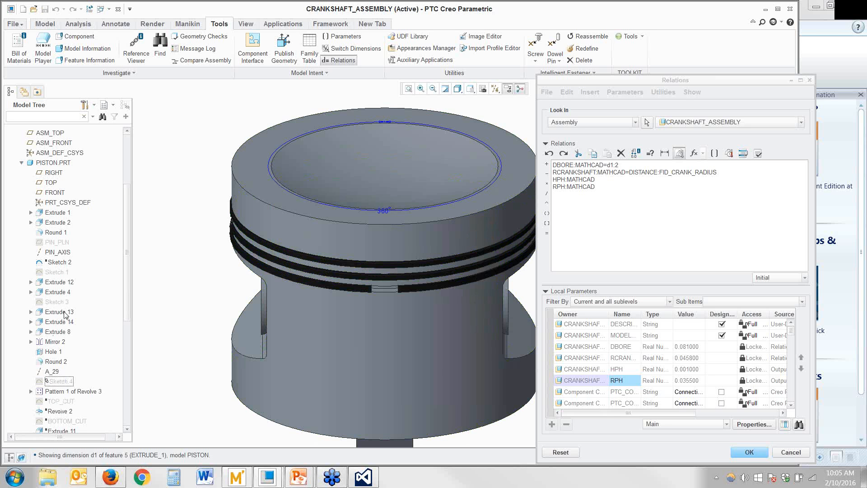
scroll(67, 316, "down", 2)
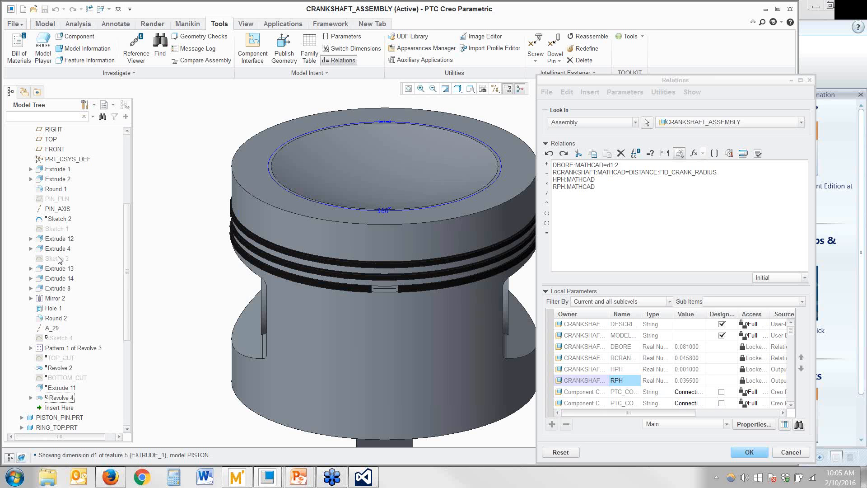
left_click(56, 229)
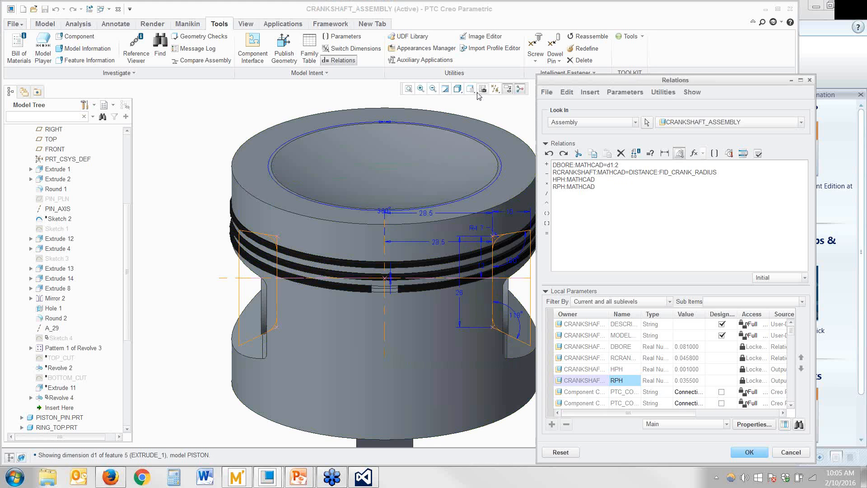
left_click(445, 88)
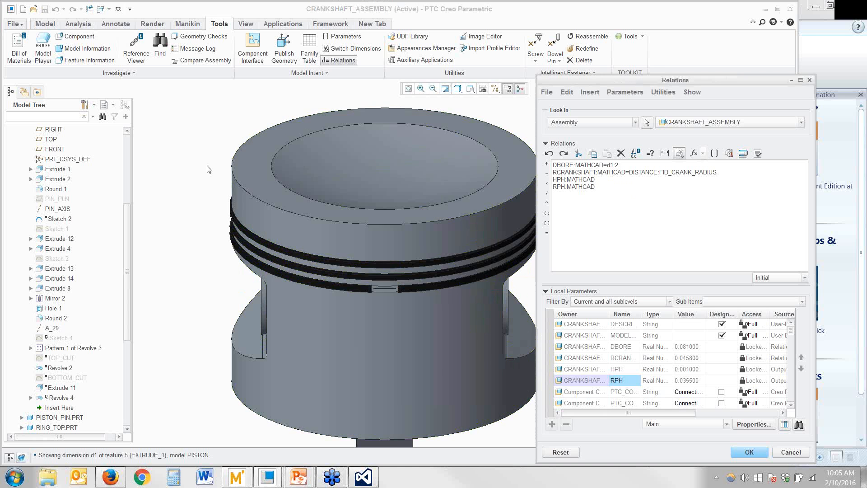
left_click(59, 338)
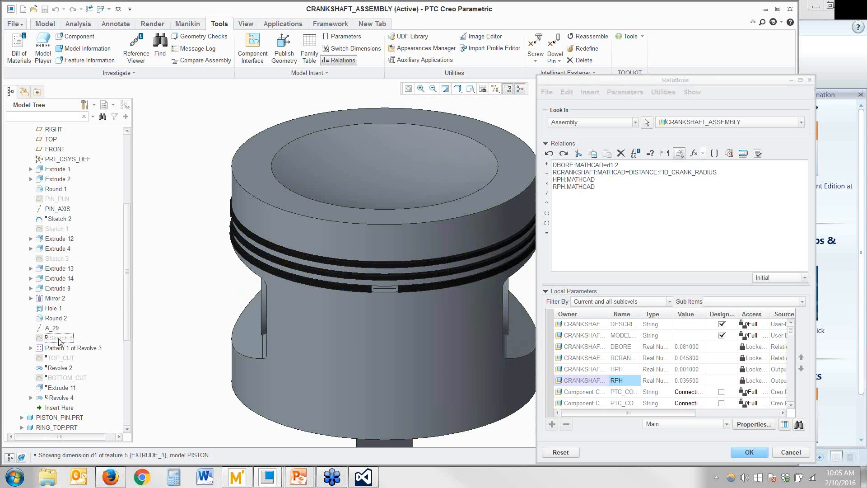
left_click(593, 238)
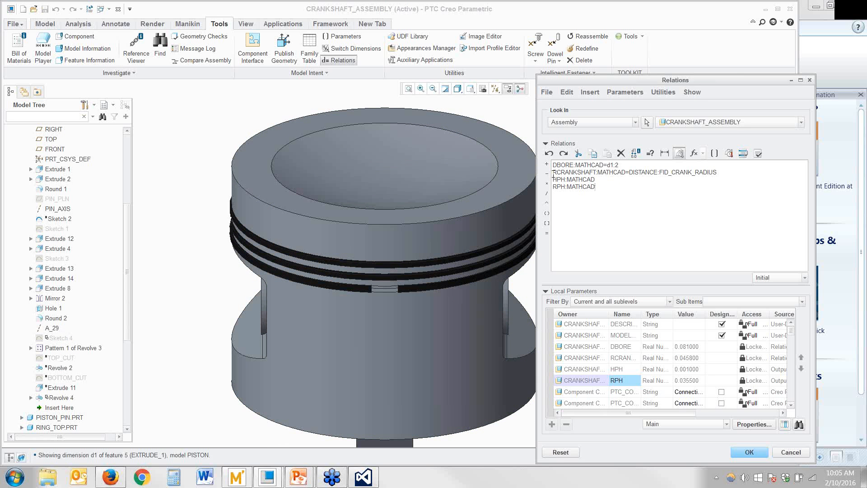
- Copy the HPH:MATHCAD and RPH:MATHCAD lines, remove them from the relations and cancel the relations editing
left_click_drag(552, 179, 595, 187)
key("ctrl+c")
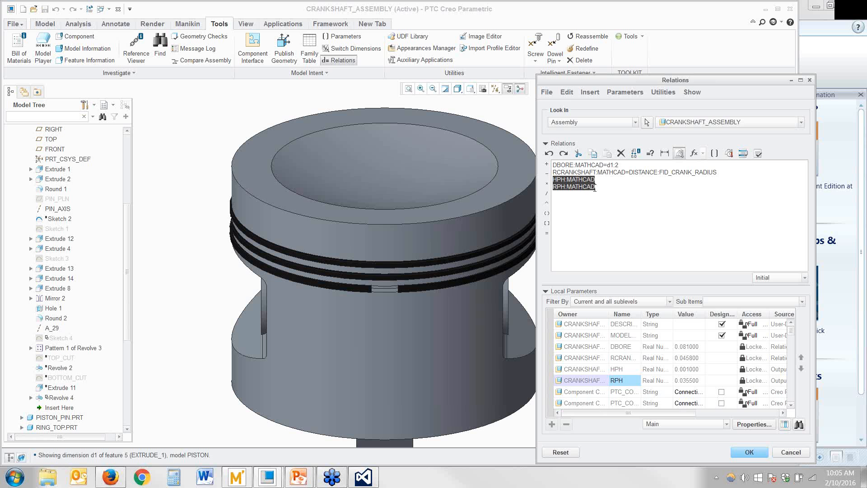
key("Delete")
left_click(791, 451)
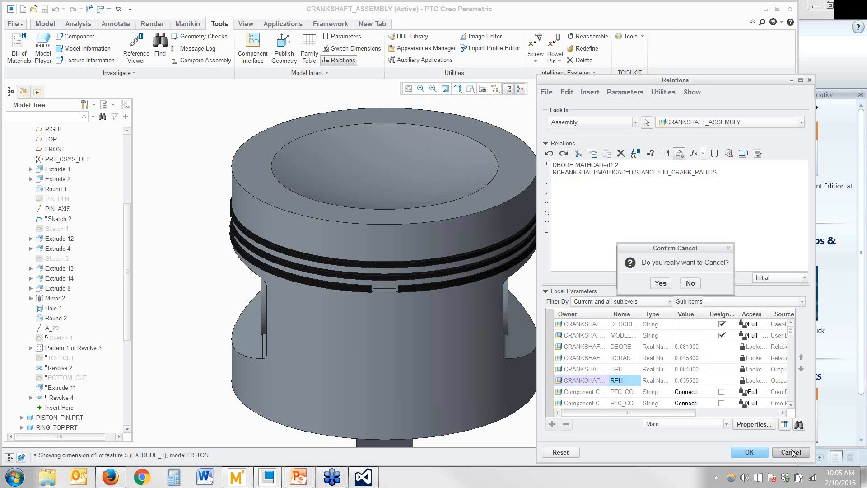
left_click(660, 282)
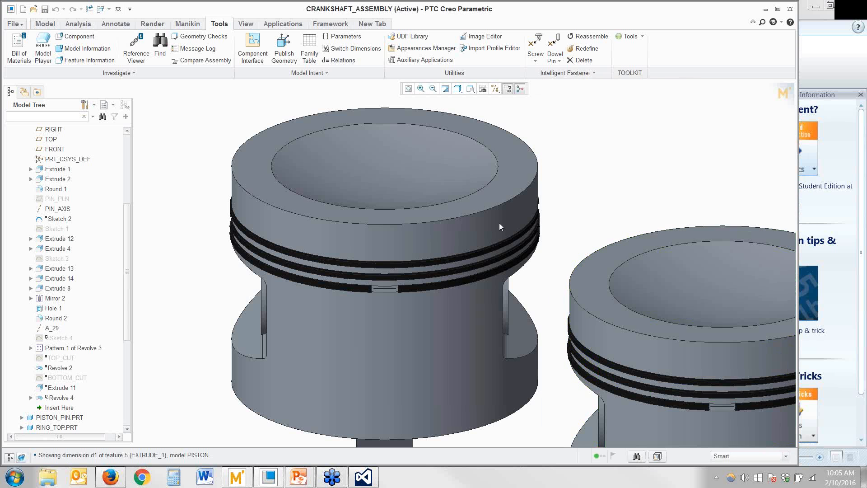
- Display the dimensions of Sketch 4 in the first piston so both are readable above the piston head
left_click(57, 339)
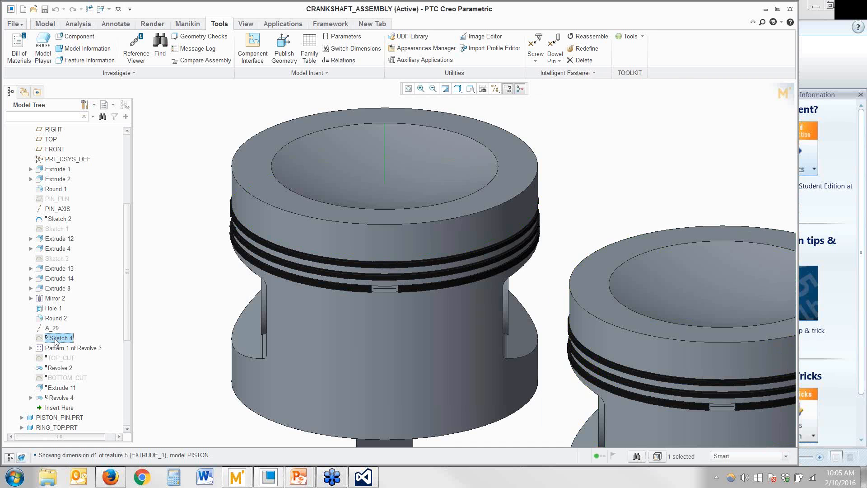
middle_click_drag(240, 291, 227, 286)
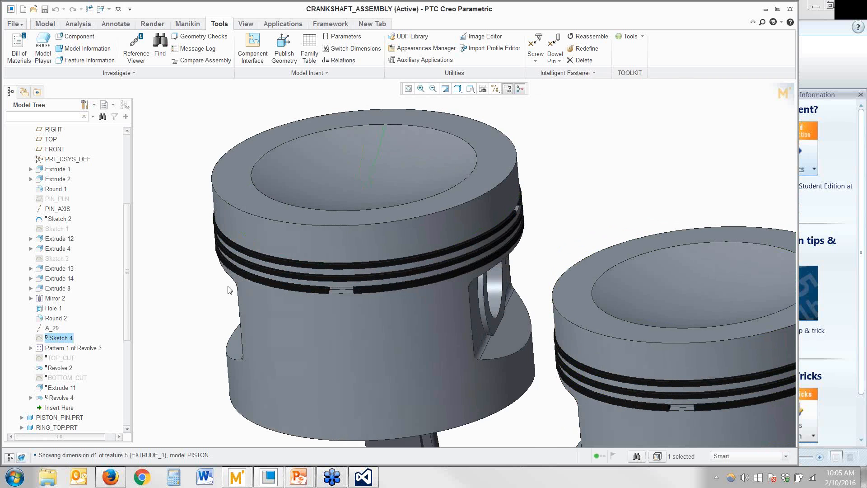
right_click(63, 338)
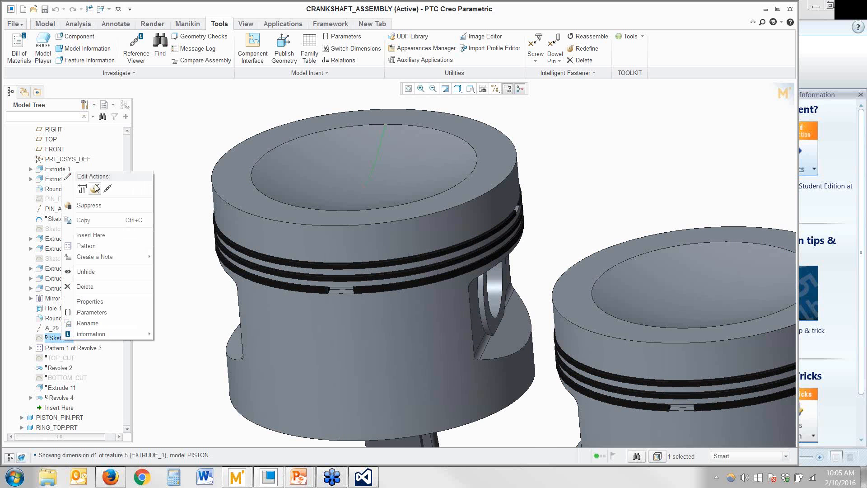
left_click(96, 188)
scroll(266, 304, "down", 2)
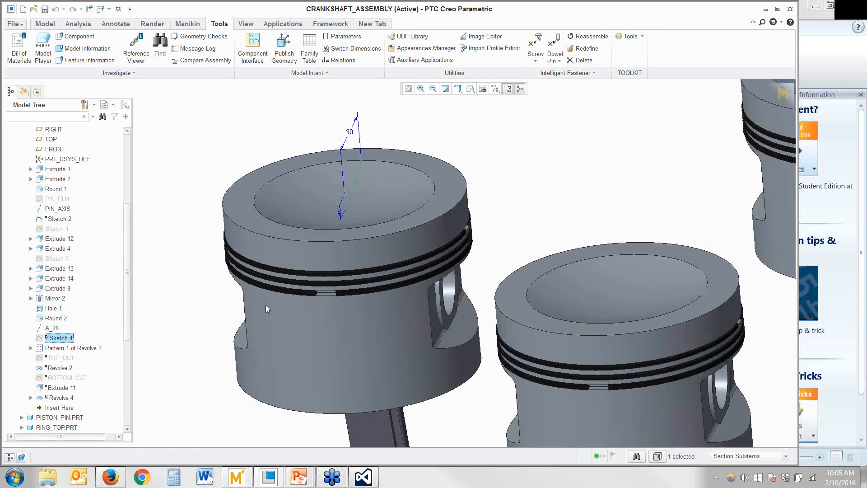
scroll(265, 305, "down", 2)
middle_click_drag(265, 305, 244, 291)
scroll(405, 191, "up", 3)
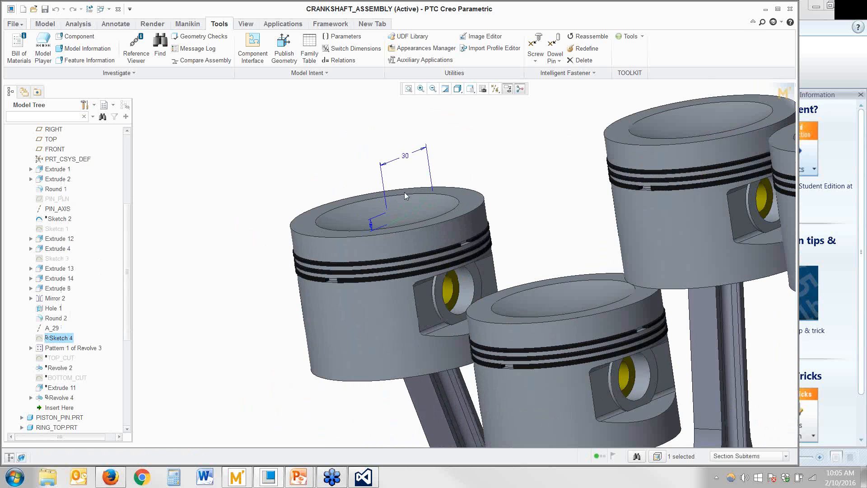
scroll(404, 196, "up", 3)
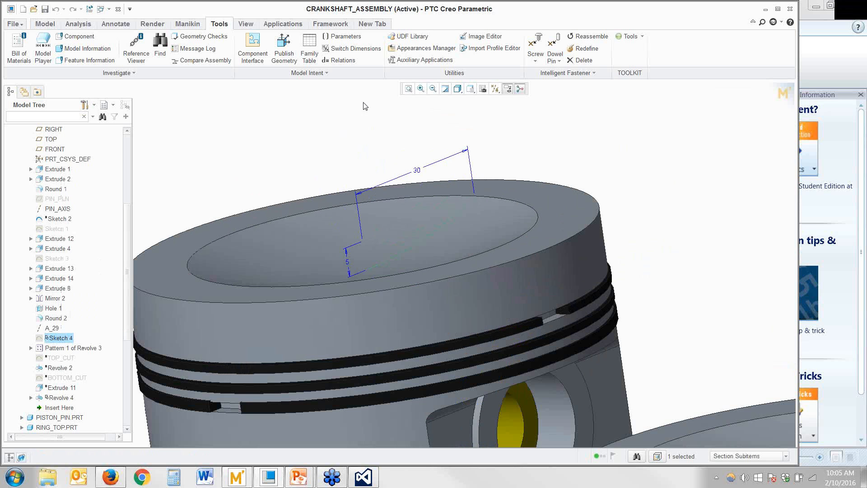
- Paste the HPH:MATHCAD and RPH:MATHCAD lines into the assembly relations and complete the second as d285:2=RPH:MATHCAD, picking the dimension from Sketch 4
left_click(344, 60)
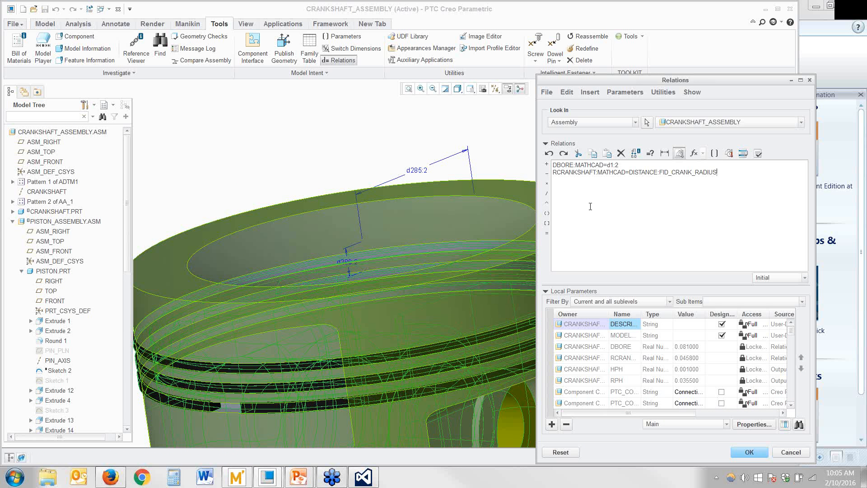
key("ctrl+v")
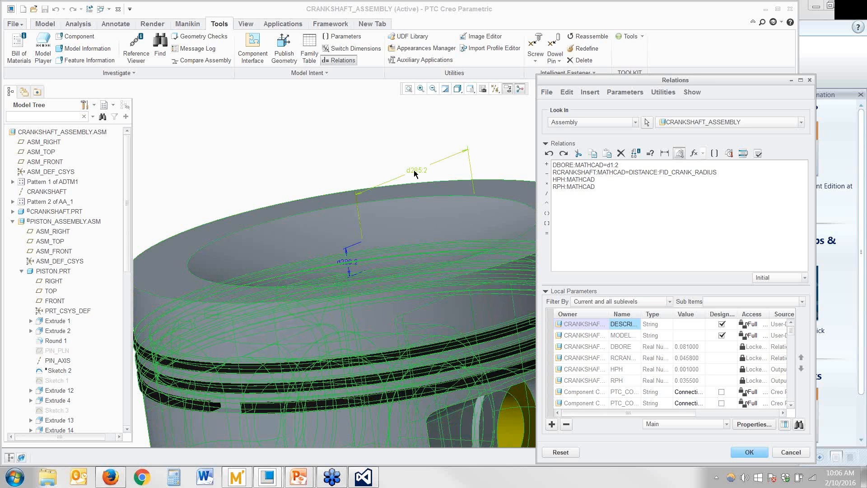
left_click(413, 170)
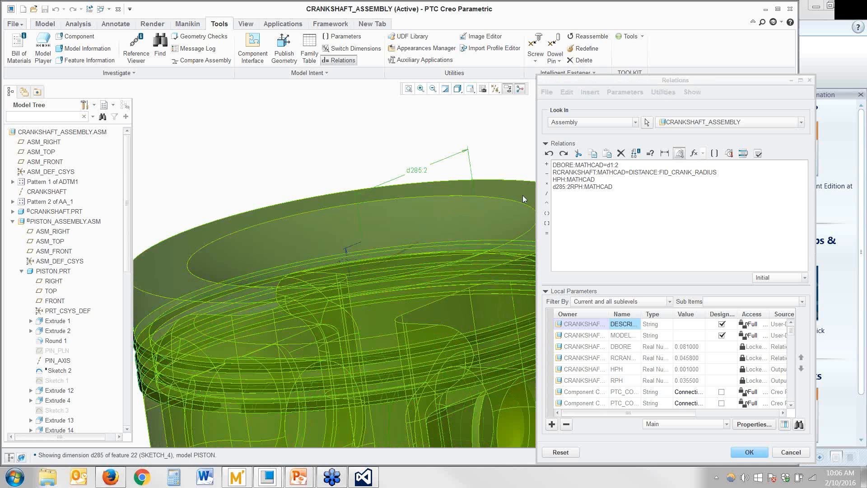
left_click(571, 190)
type("=")
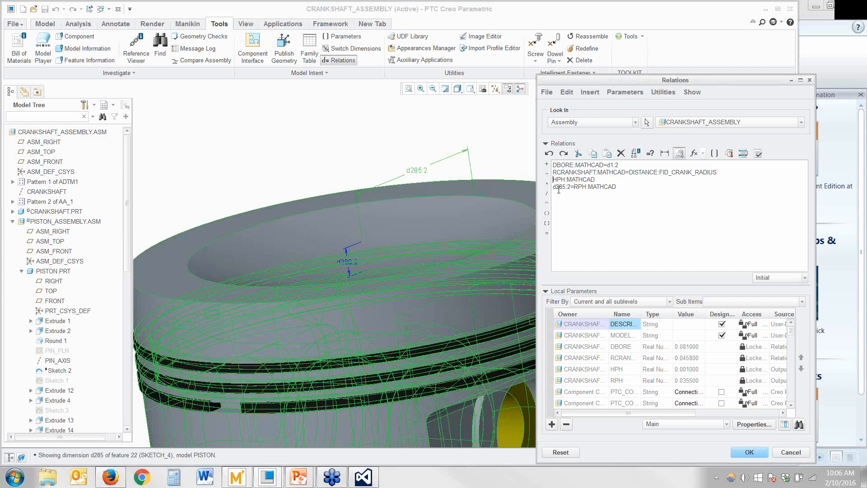
- Complete the HPH relation as d286:2=HPH:MATHCAD, picking the vertical Sketch 4 dimension on the piston head
left_click(348, 265)
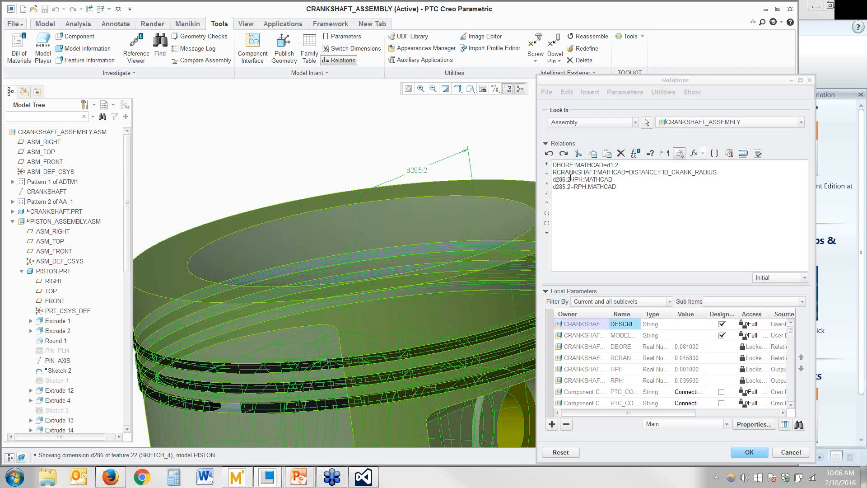
left_click(570, 179)
type("=")
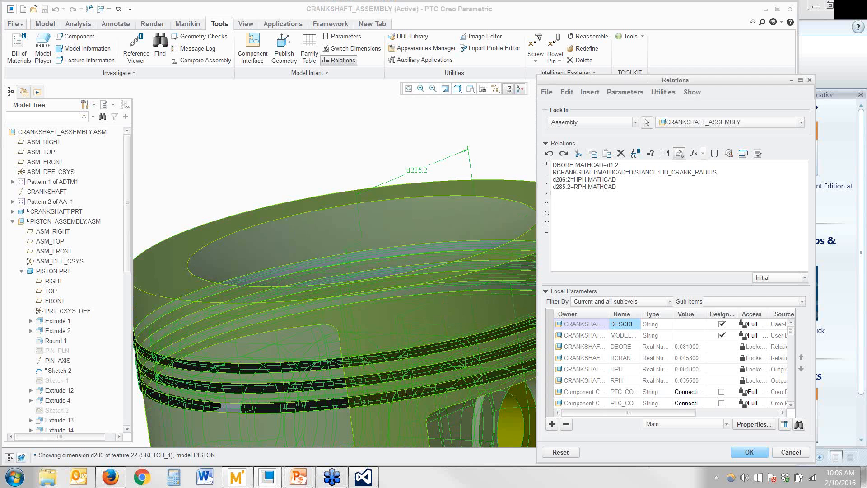
left_click(228, 165)
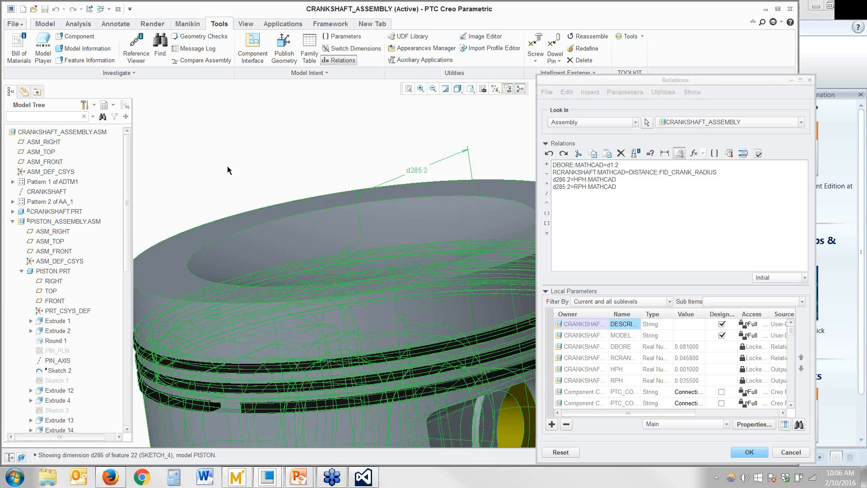
- Verify the crankshaft assembly's relations and accept them
scroll(227, 166, "up", 3)
middle_click_drag(228, 166, 283, 300)
scroll(270, 168, "down", 2)
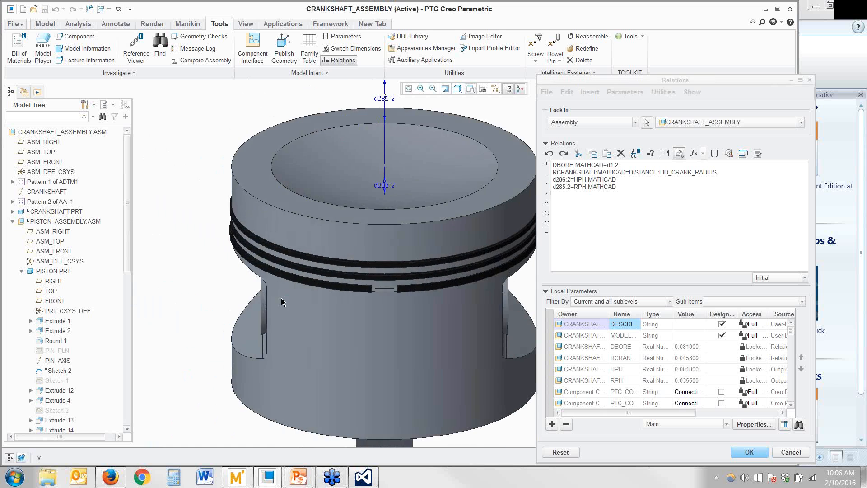
scroll(278, 389, "up", 1)
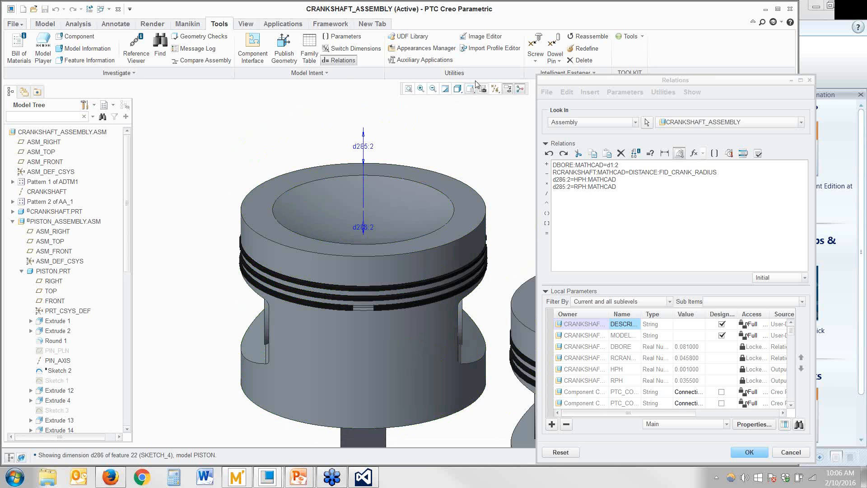
left_click(445, 88)
left_click(758, 154)
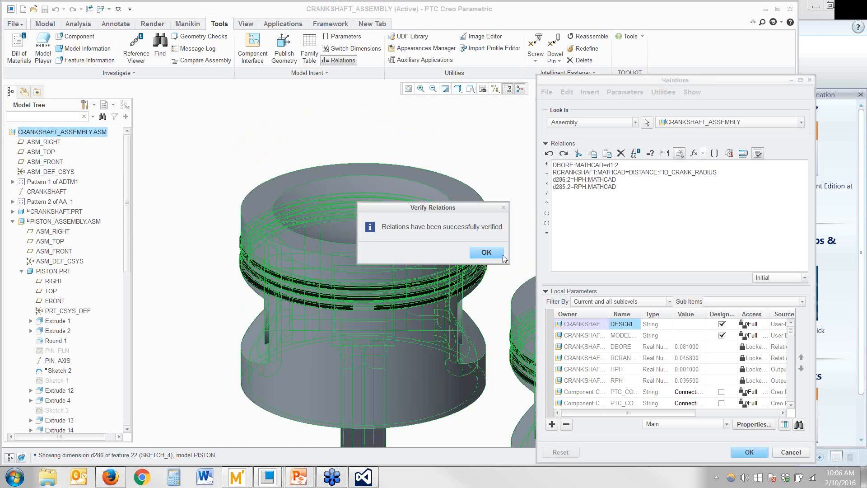
left_click(500, 253)
left_click(749, 452)
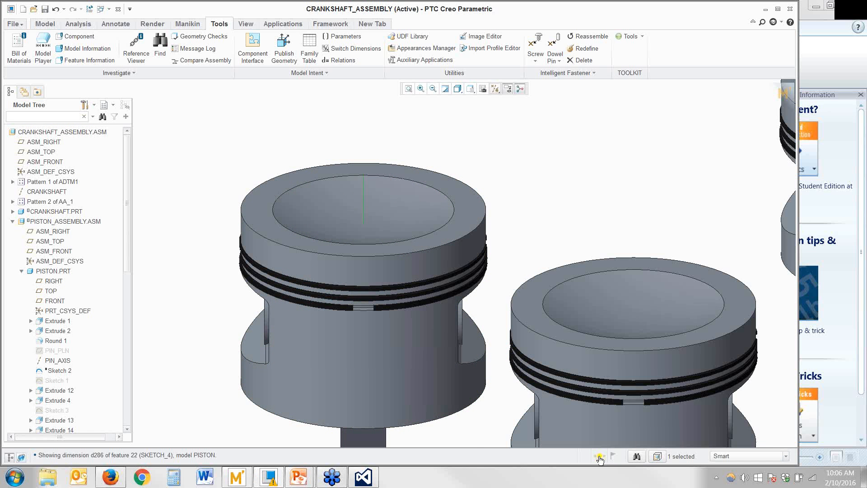
- Regenerate the crankshaft assembly so the Mathcad outputs update the piston heads
left_click(478, 439)
left_click(45, 23)
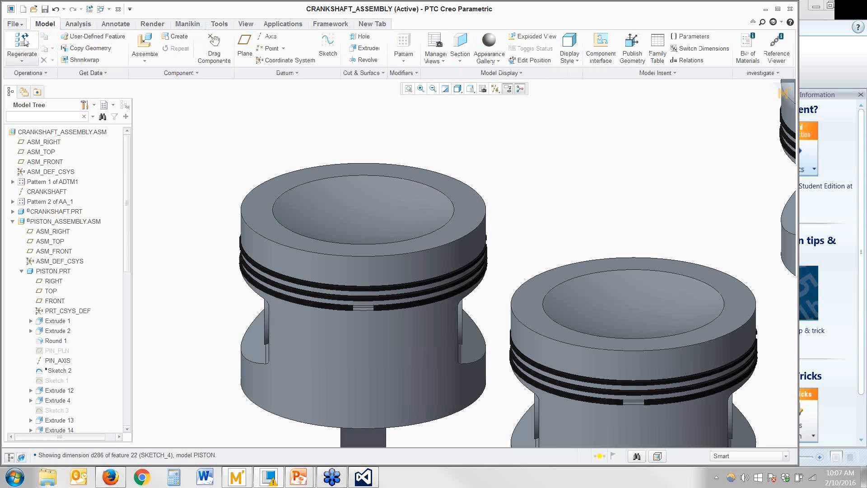
left_click(22, 42)
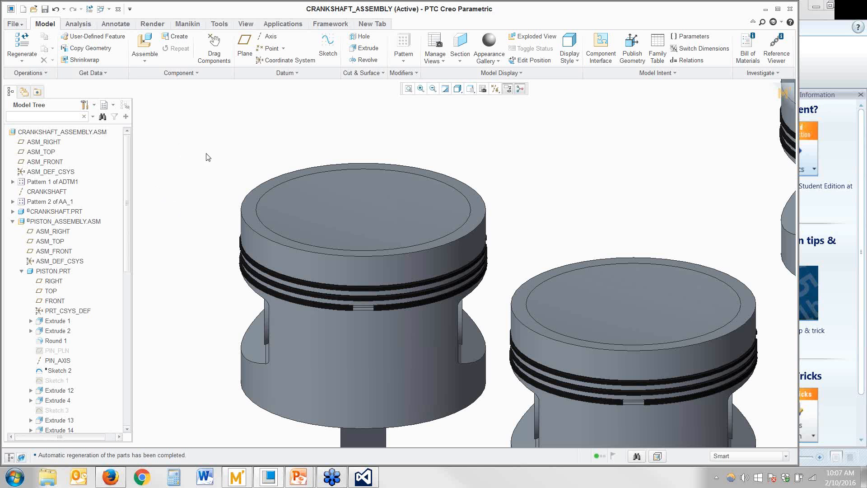
- Collapse PISTON.PRT and the first piston assembly in the model tree, and show the whole crankshaft assembly in its default orientation
left_click(21, 271)
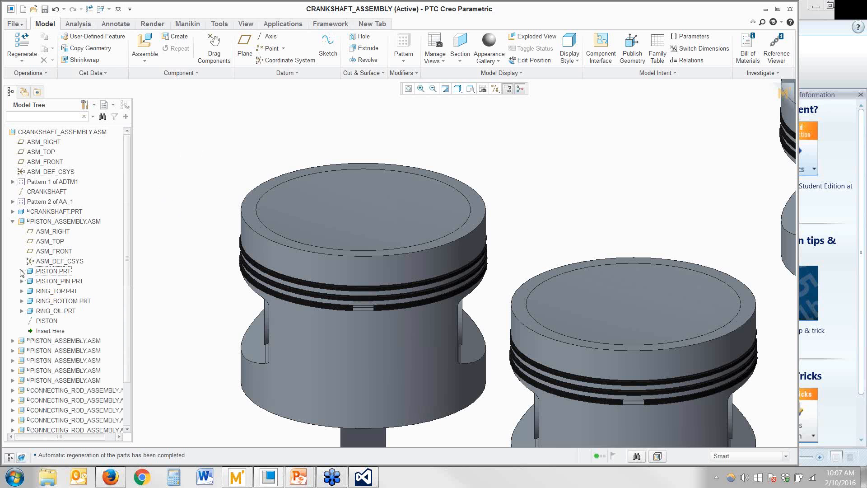
left_click(13, 221)
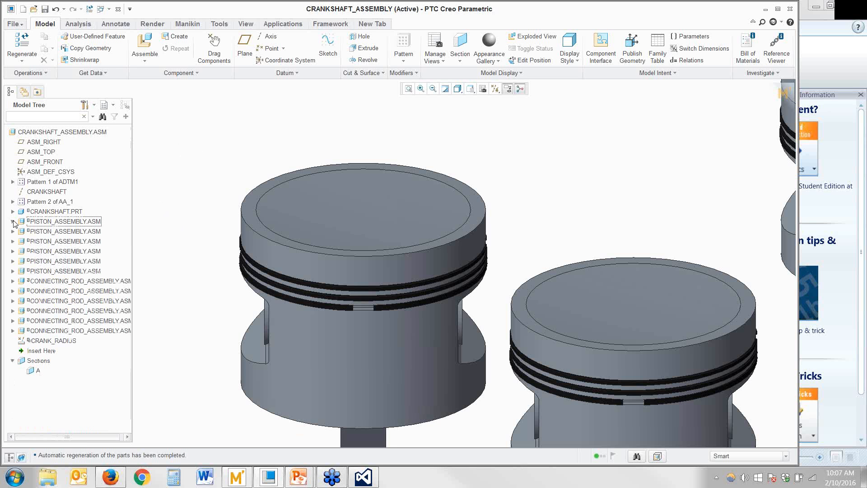
left_click(166, 201)
key("ctrl+d")
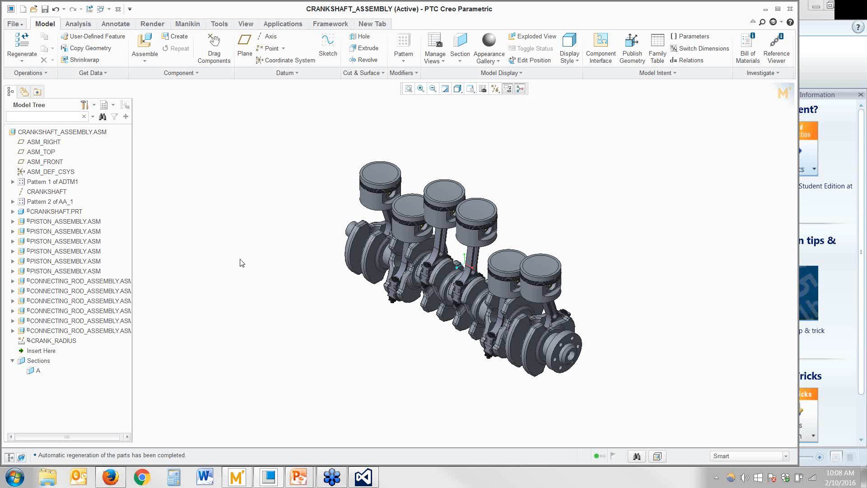
left_click(330, 480)
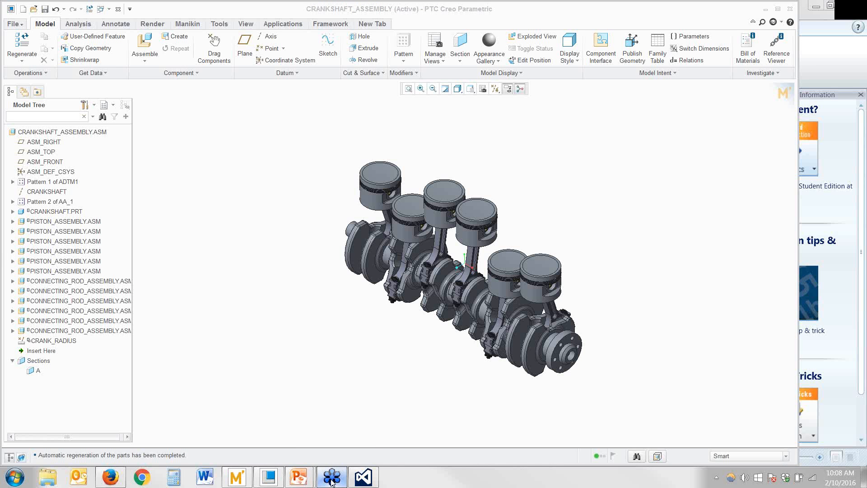